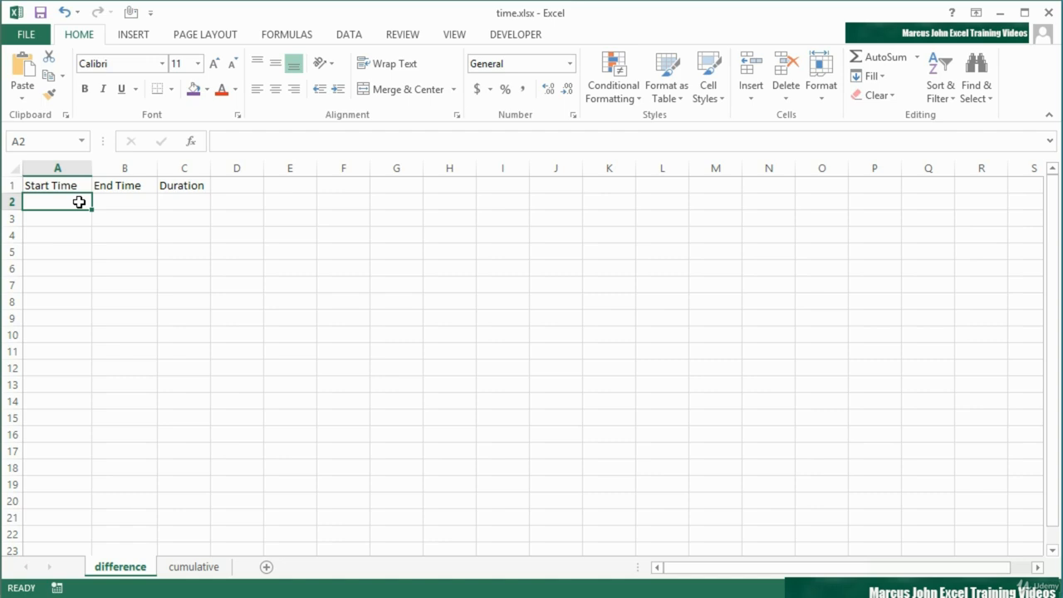
Enter 11:00 as the first start time under Start Time.
text(11:)
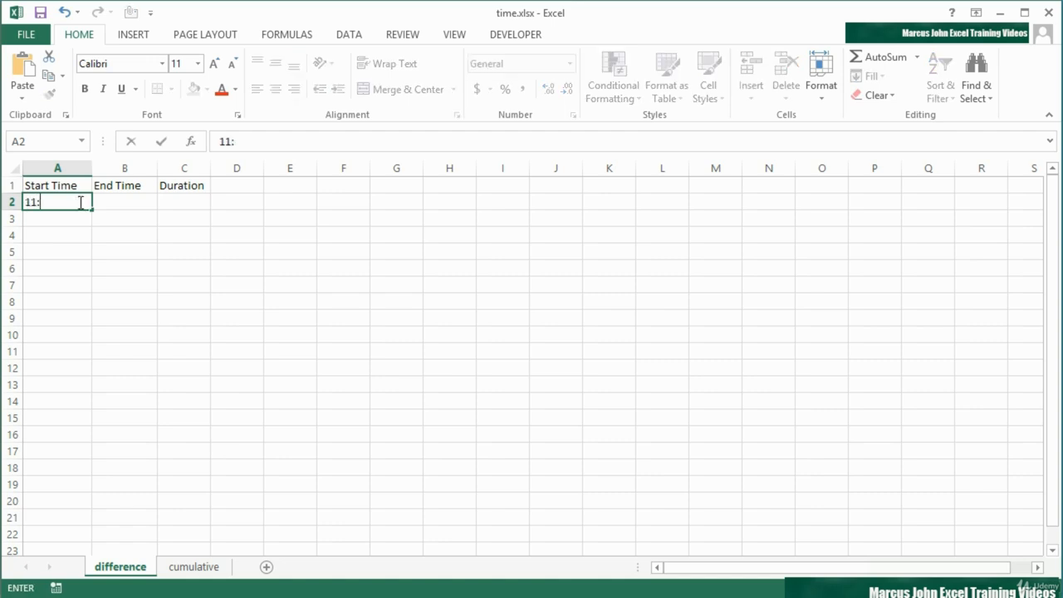
text(00)
key(Tab)
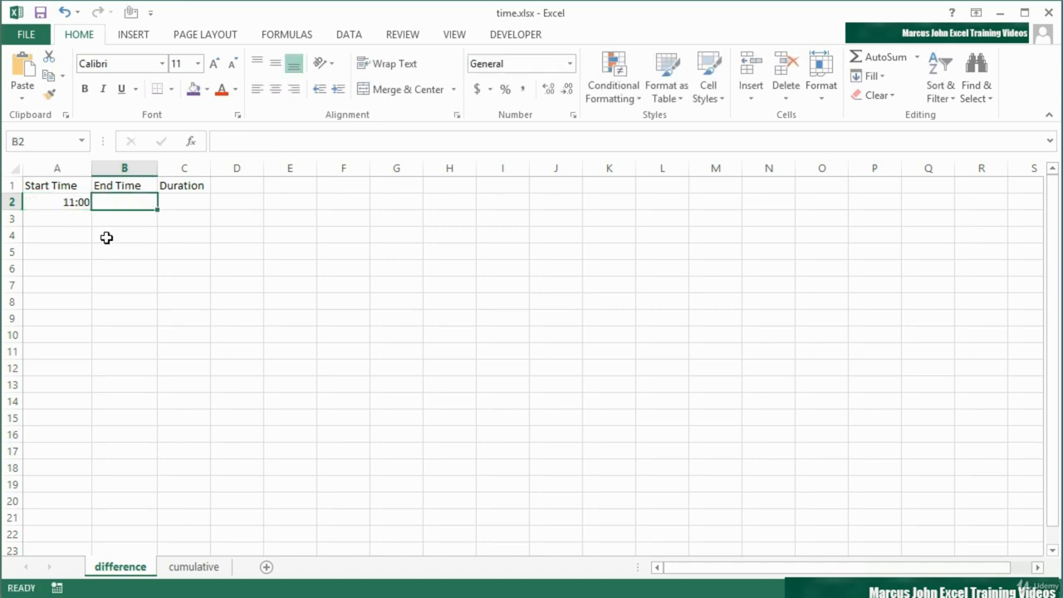
click(78, 202)
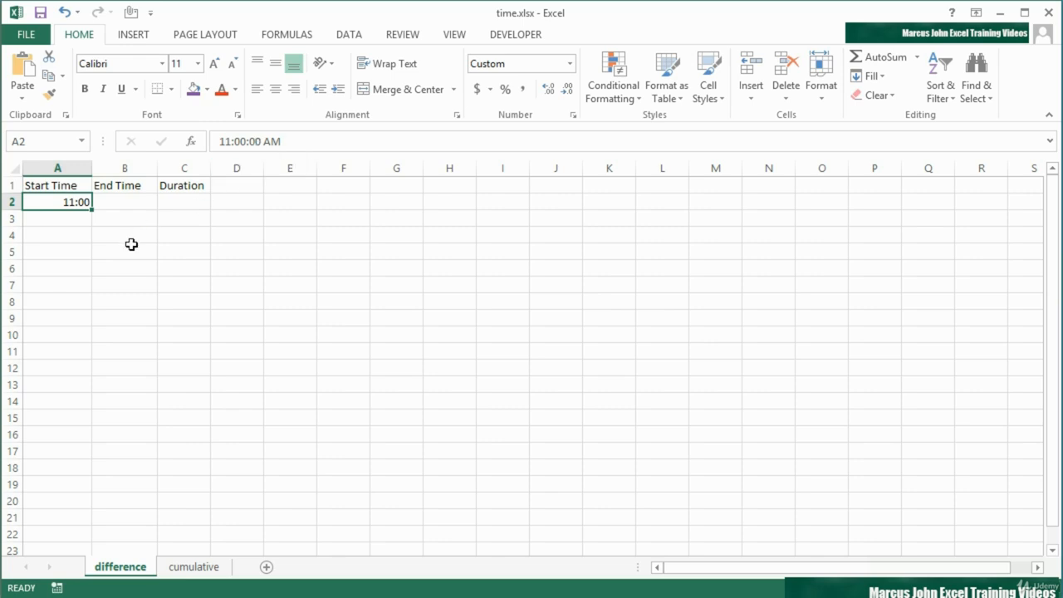
Enter 12:34 as the first end time under End Time.
click(129, 202)
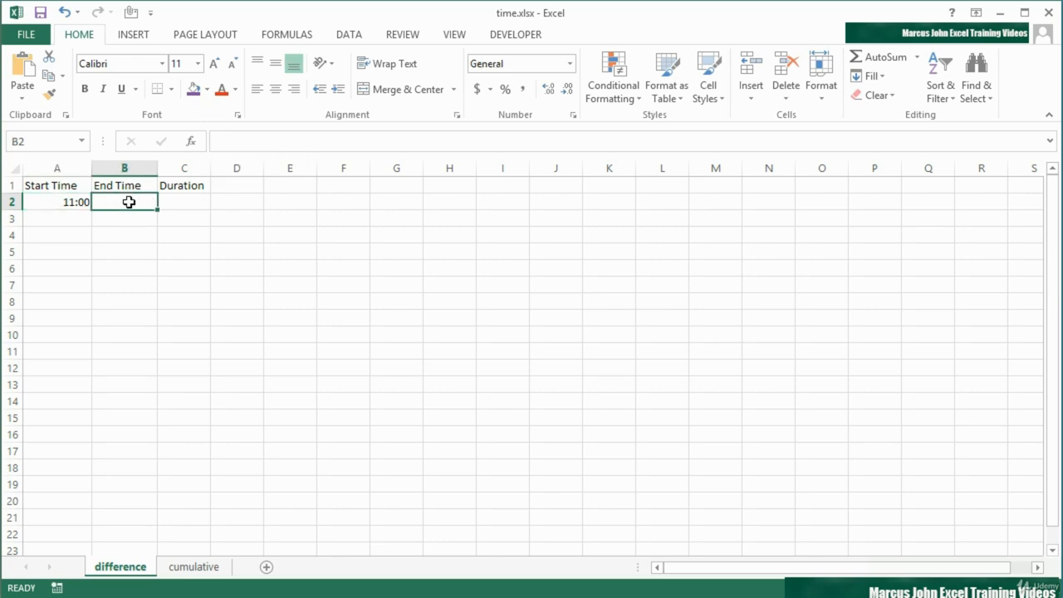
text(12:3)
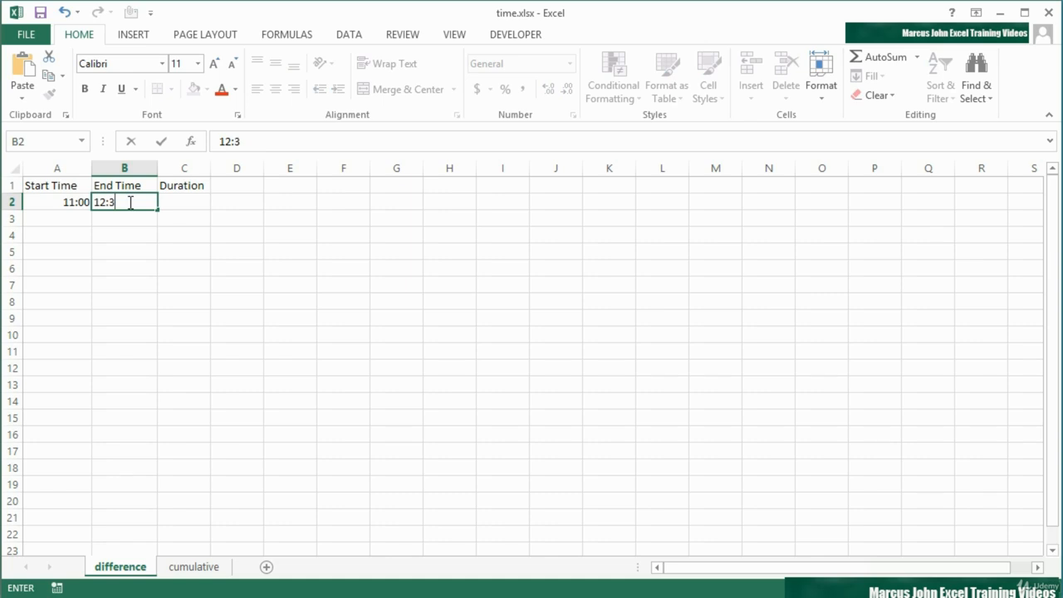
text(4)
key(Tab)
click(129, 202)
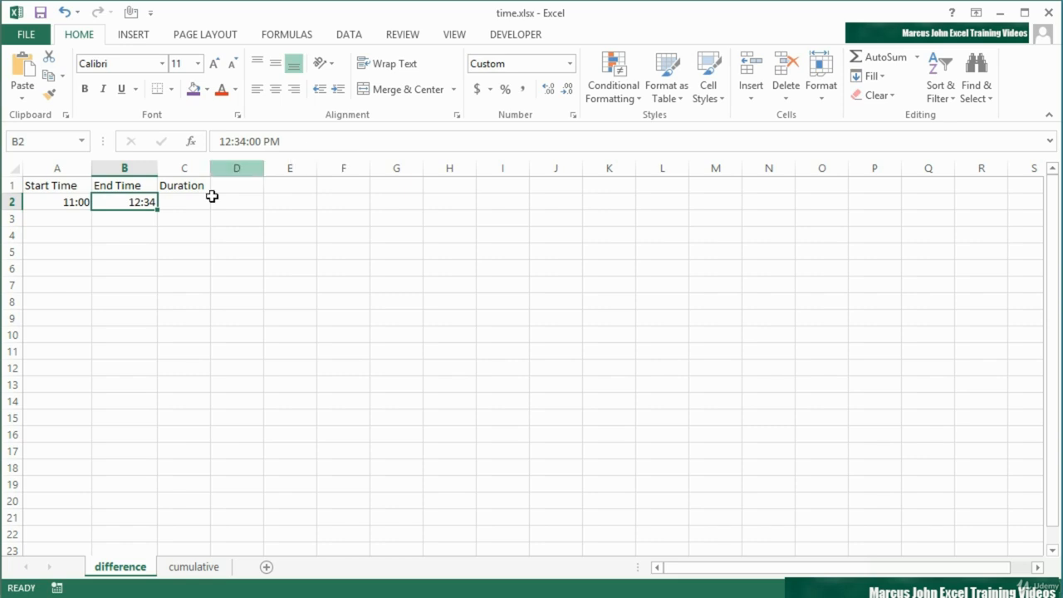
Enter 15:15 as the second start time in row 3.
click(70, 217)
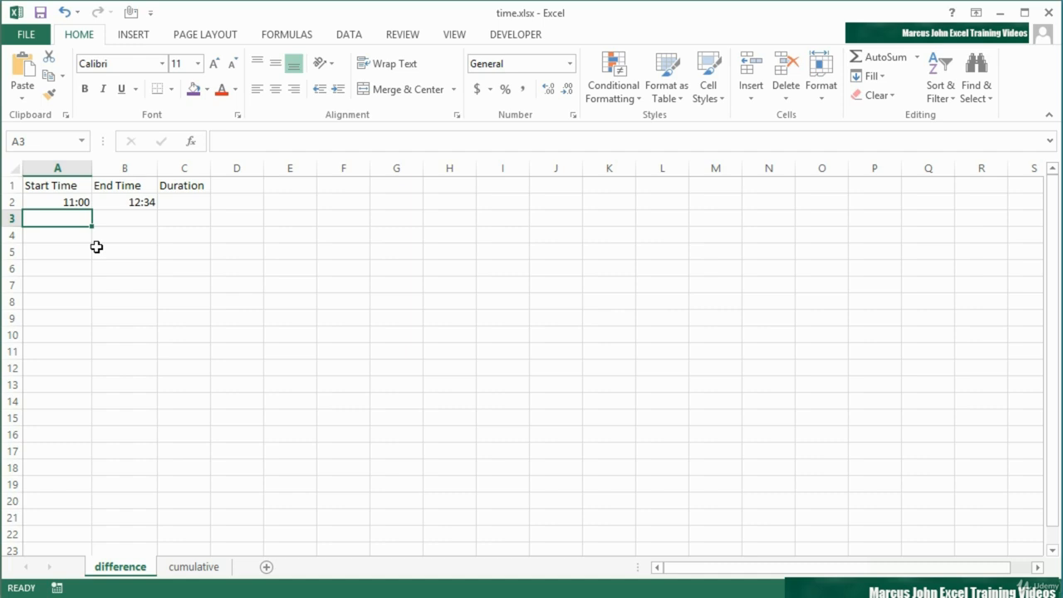
text(15:1)
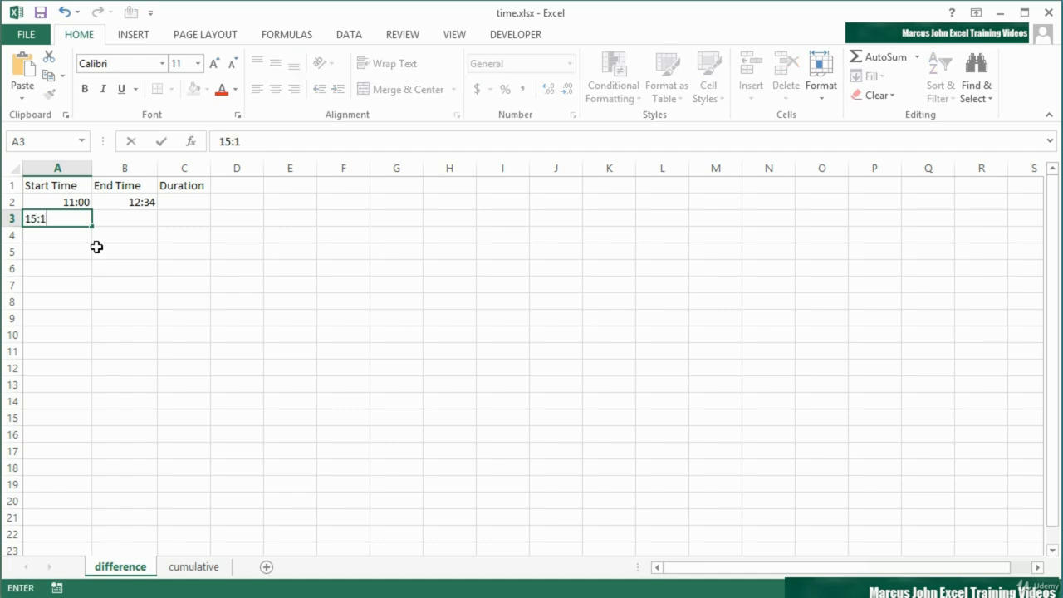
text(5)
key(Tab)
key(Tab)
key(shift+Tab)
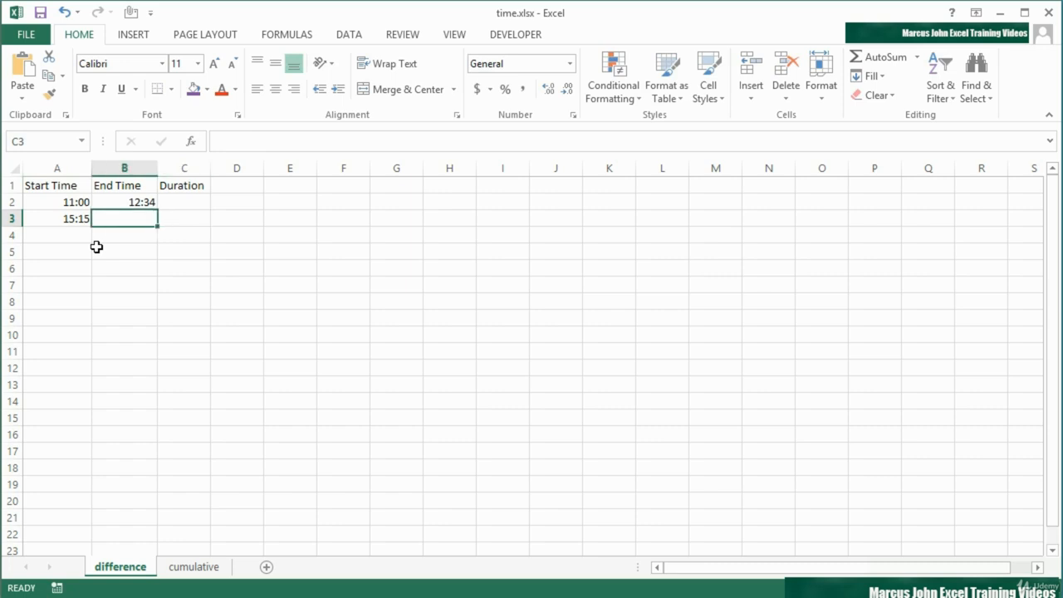
key(Left)
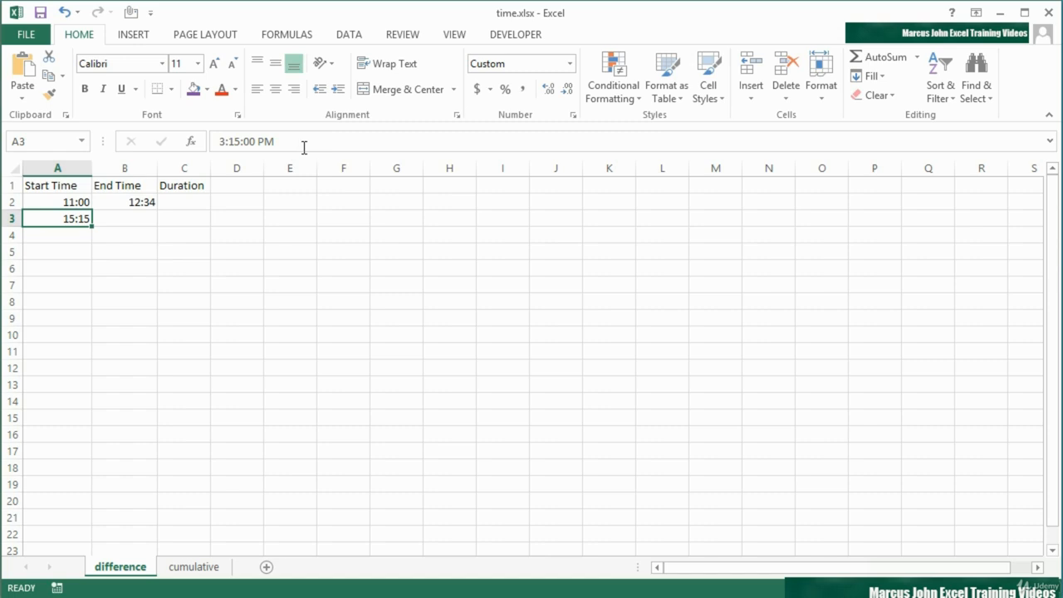
Enter 17:15 as the second end time in row 3.
click(145, 220)
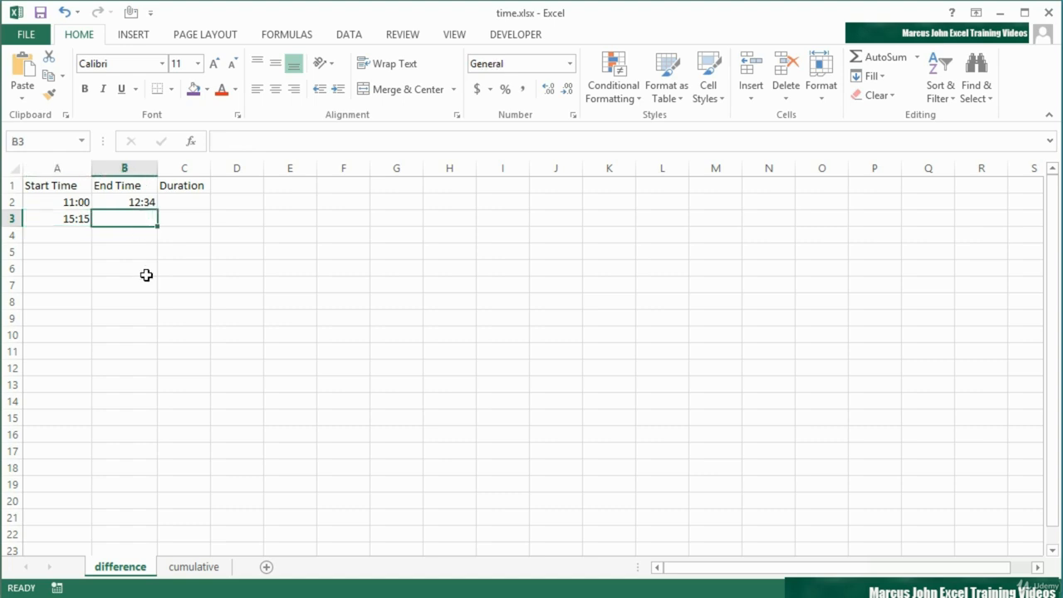
text(17)
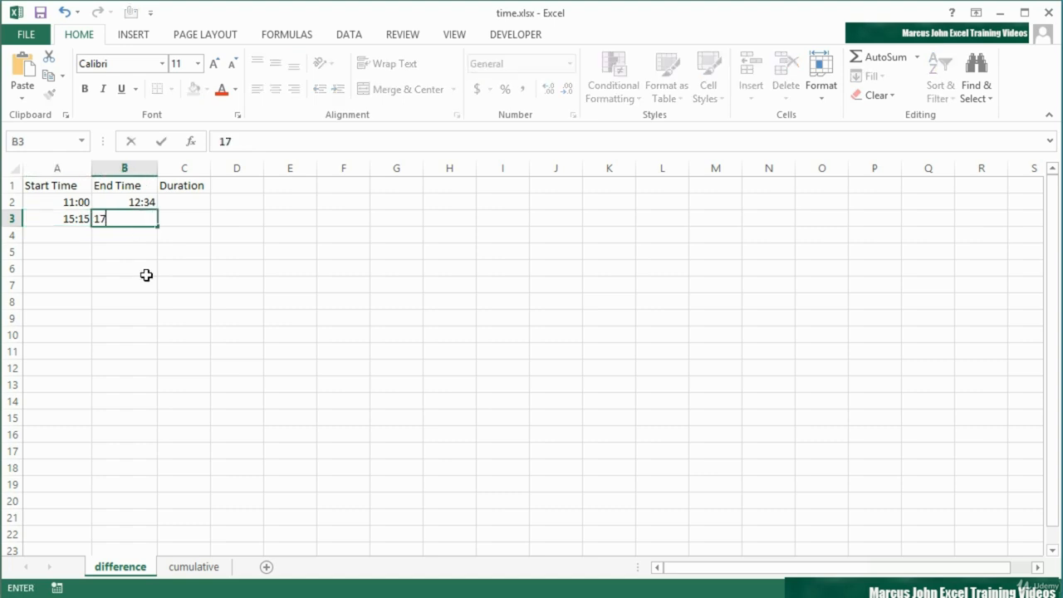
text(:15)
key(Tab)
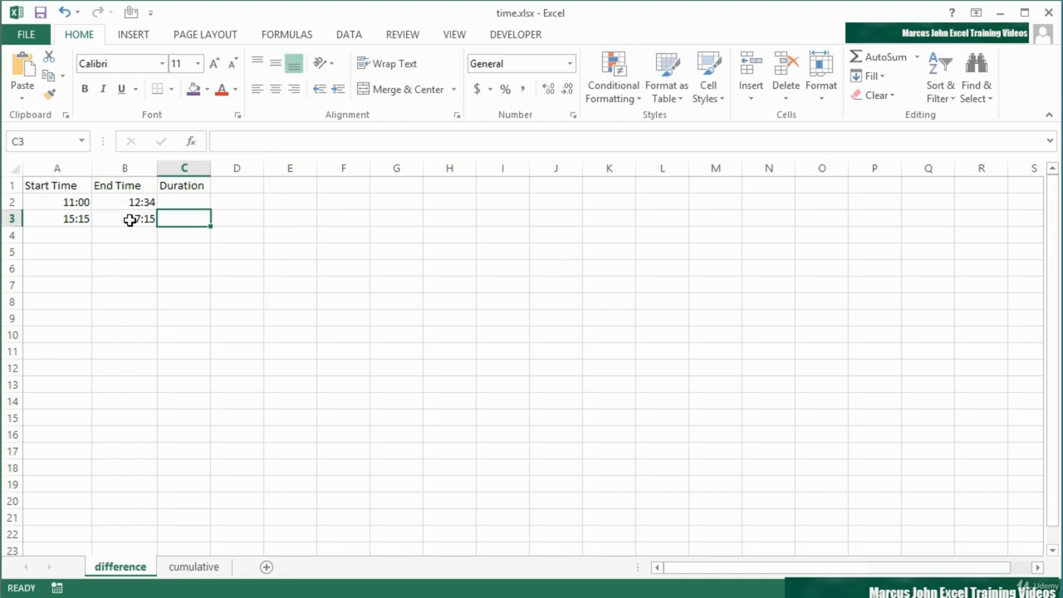
click(130, 221)
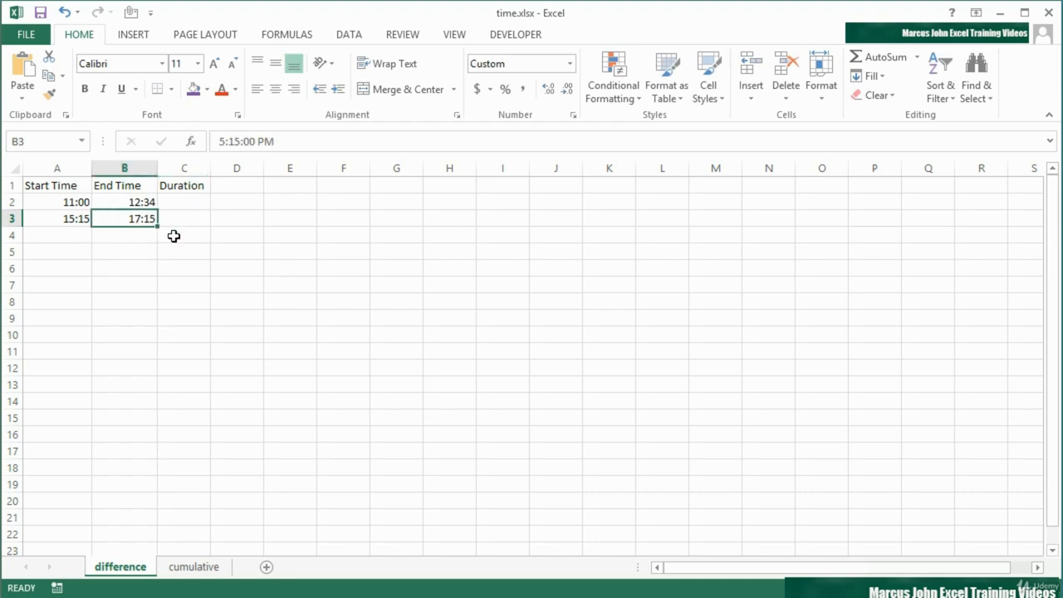
Calculate the first duration with the formula =B2-A2.
click(185, 204)
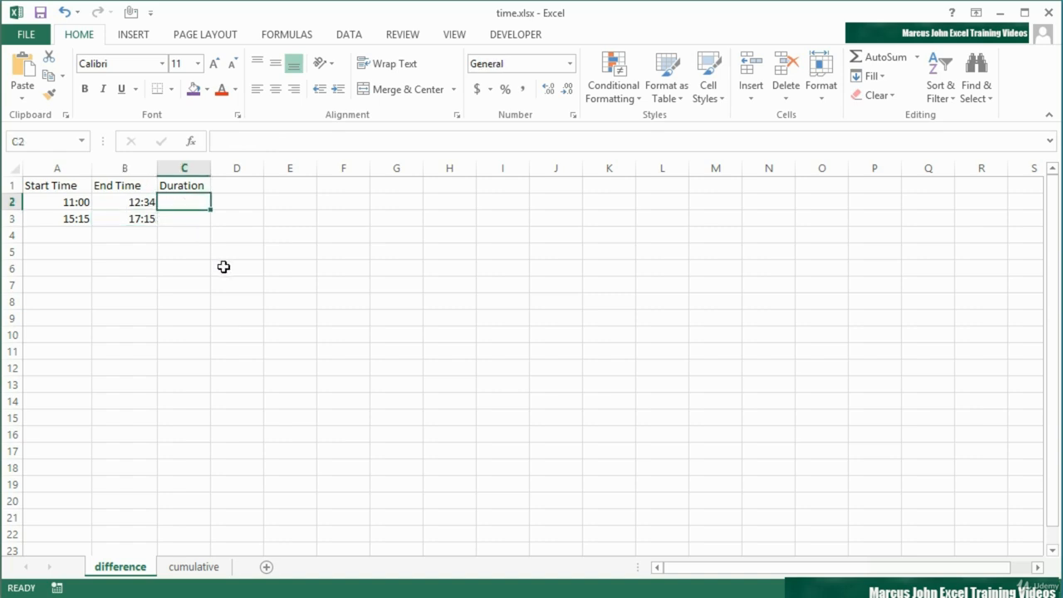
text(=)
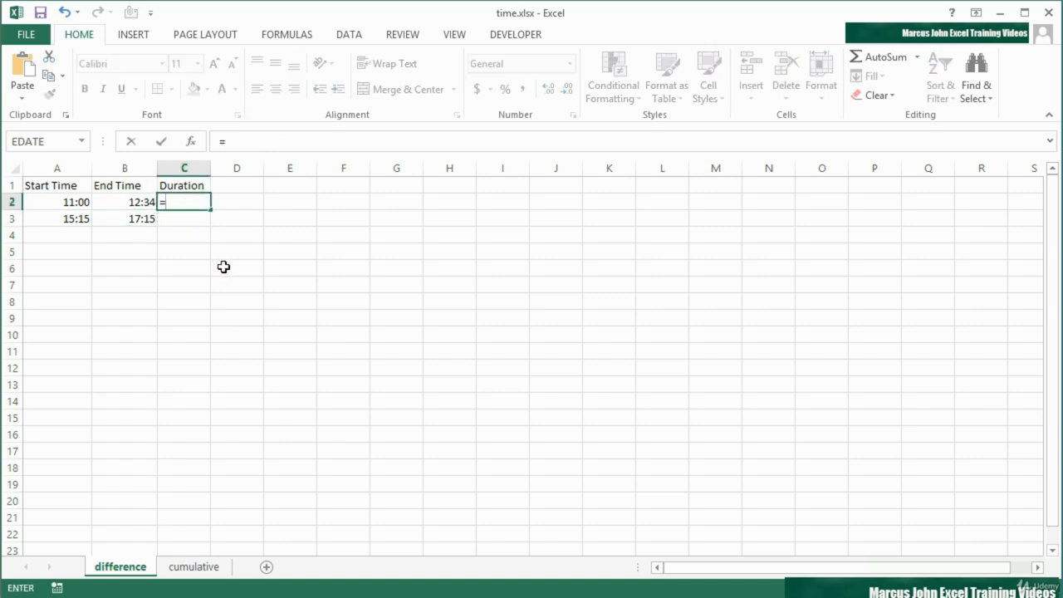
key(Left)
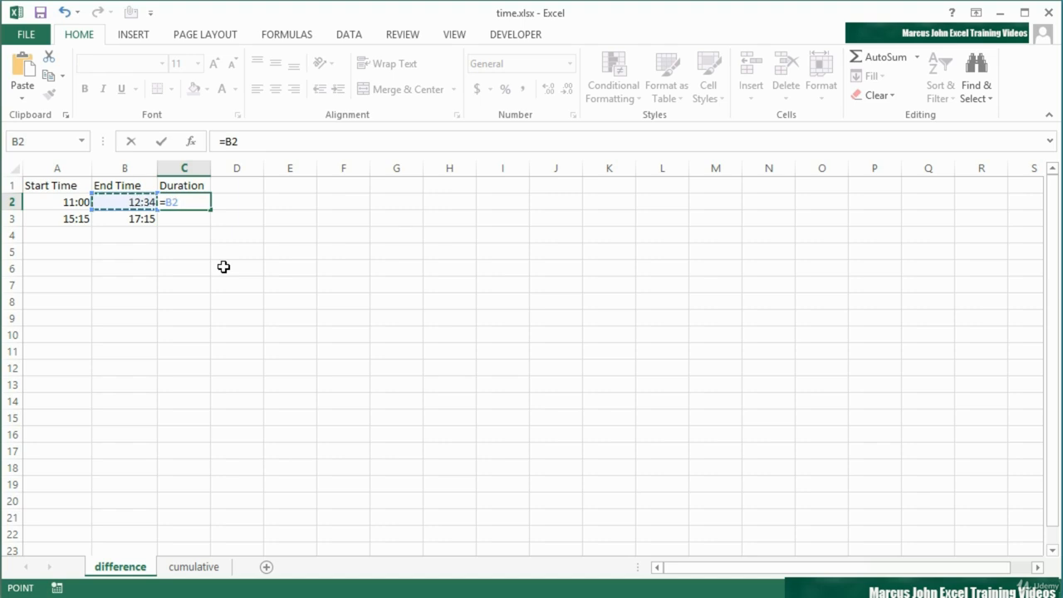
text(-)
key(Left)
key(Left)
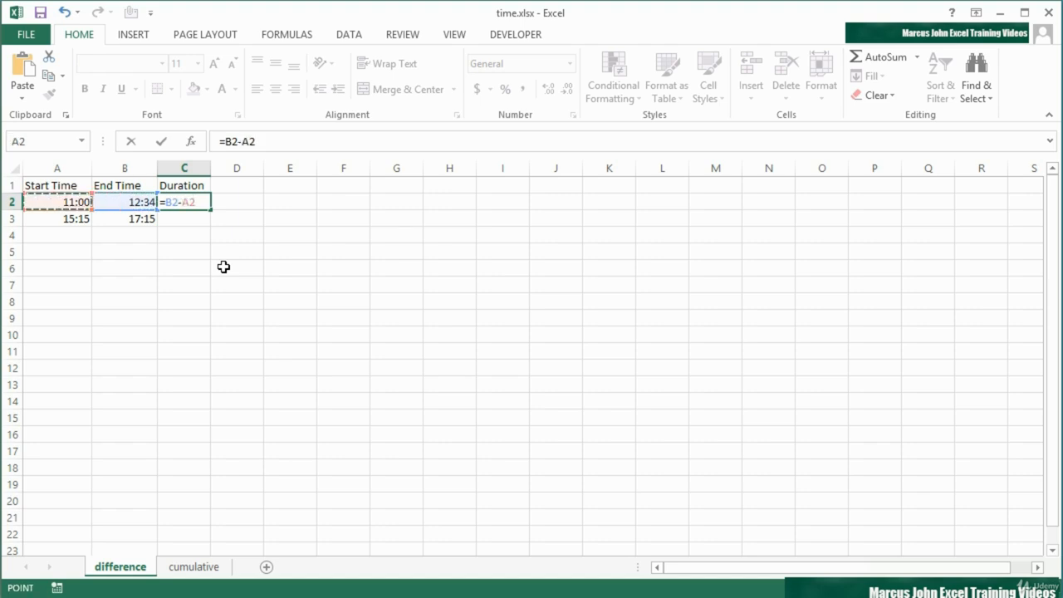
key(Return)
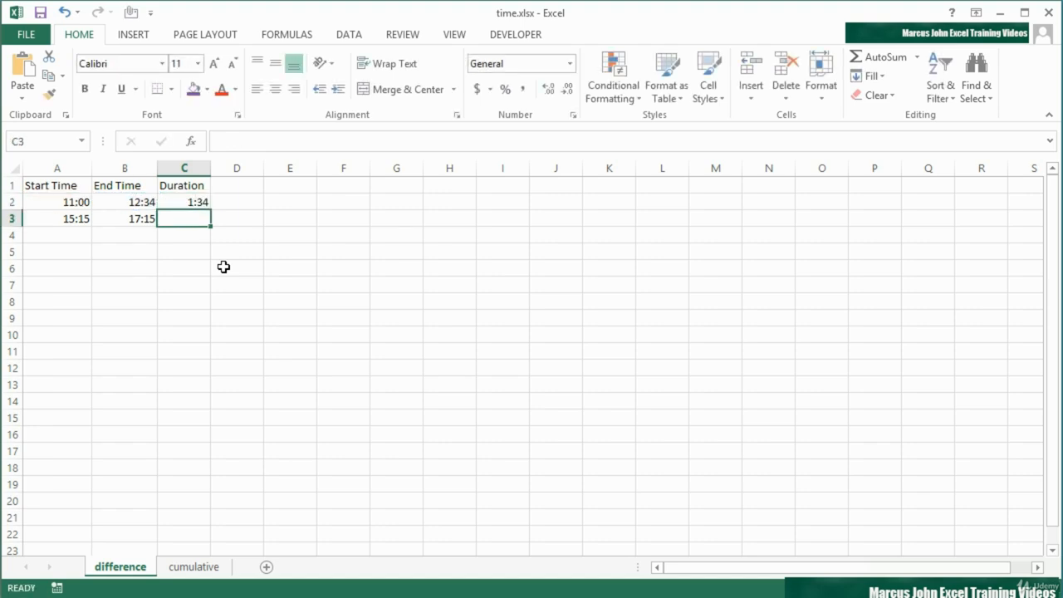
key(Up)
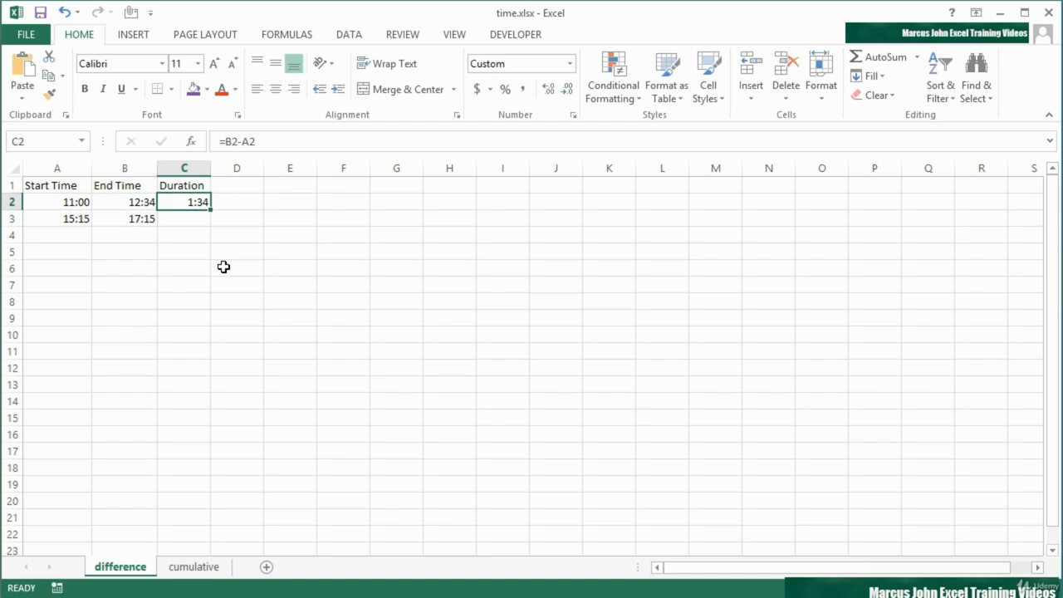
Calculate the second duration with the formula =B3-A3.
key(Down)
text(=)
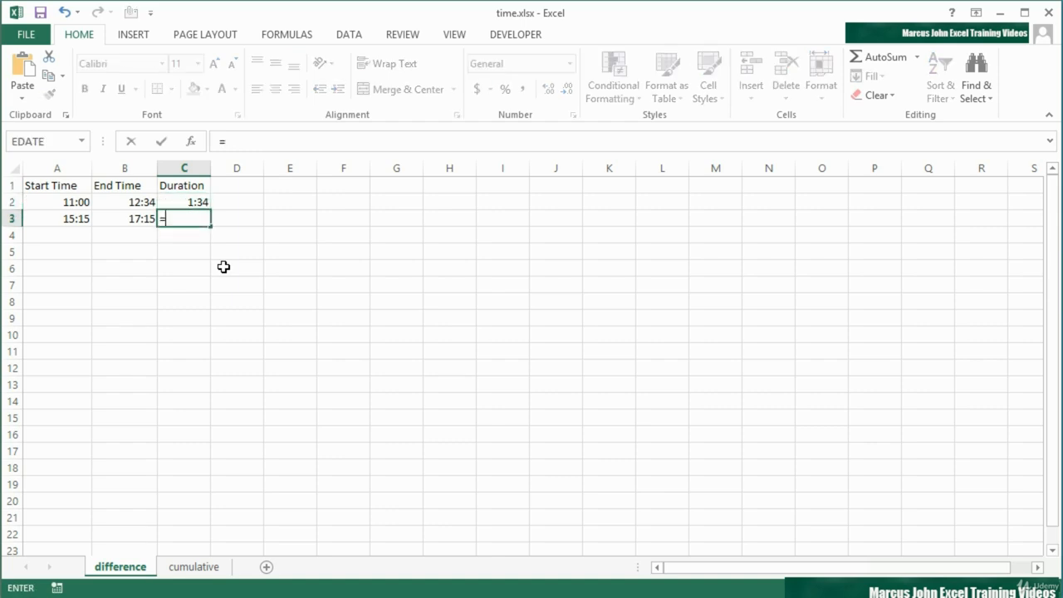
key(Left)
text(-)
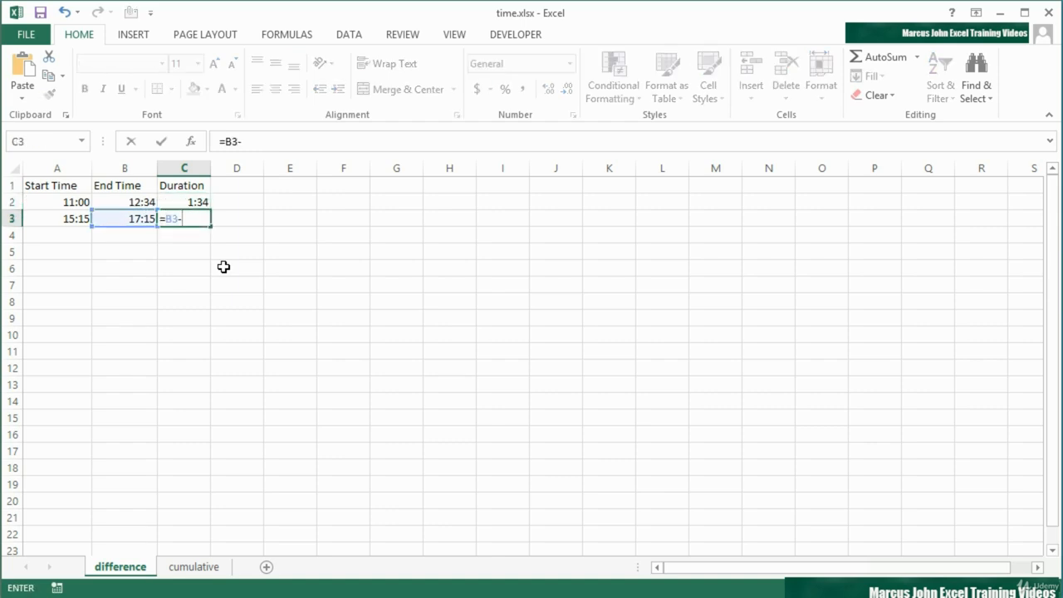
key(Left)
key(Left)
key(Return)
key(Up)
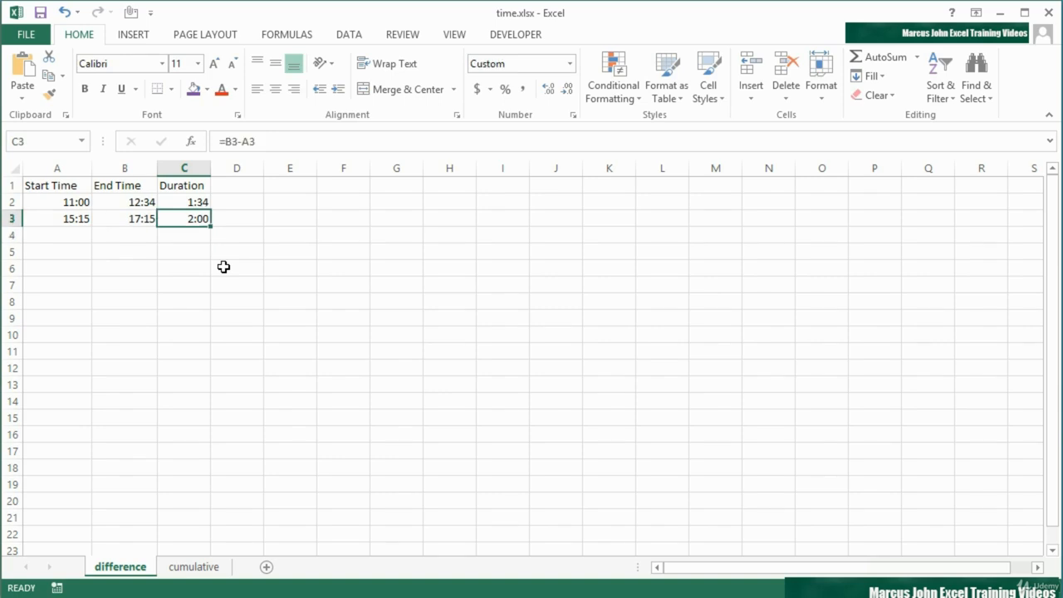
key(Down)
Enter 0:02:24 as the start time in row 4.
key(Left)
key(Left)
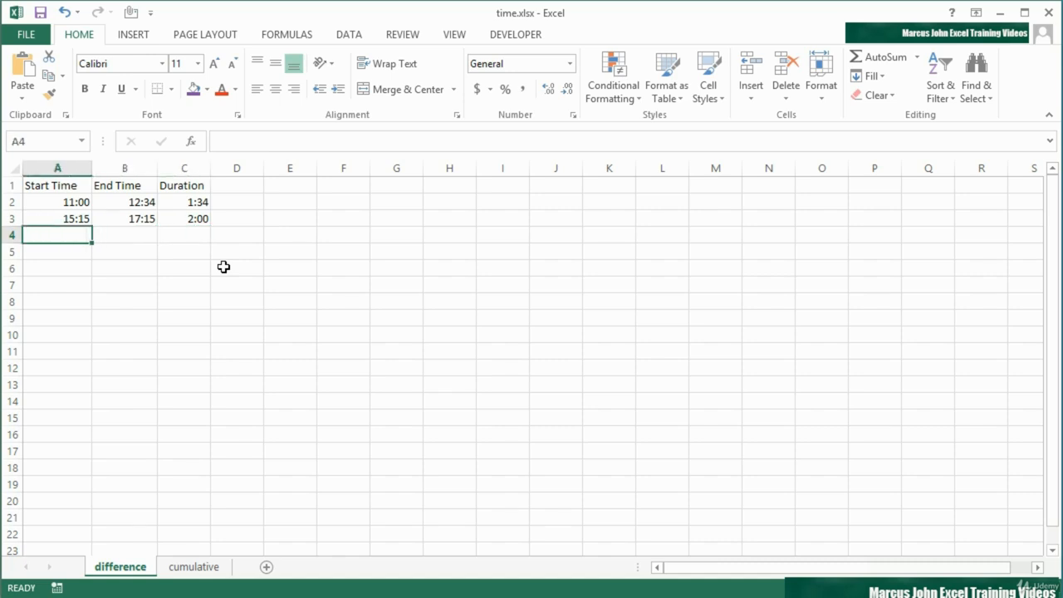
text(0:)
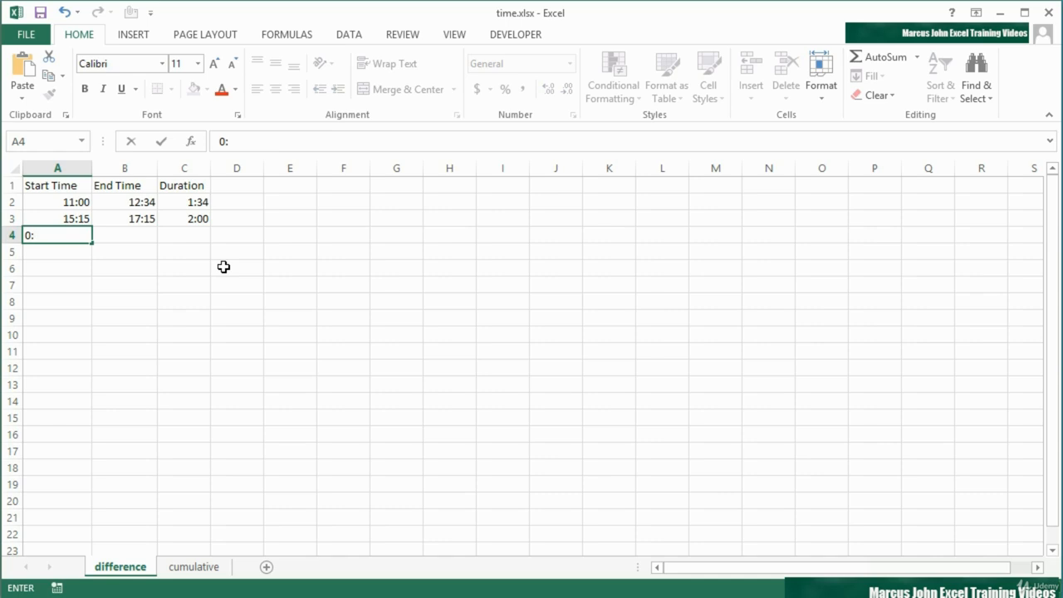
text(02:24)
key(Tab)
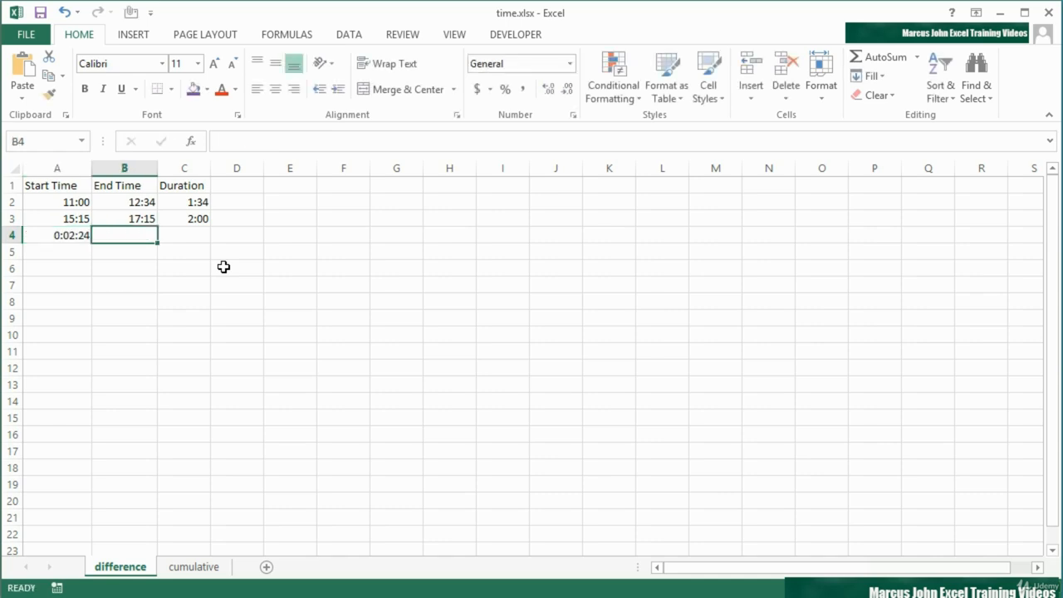
Enter 0:03:28 as the end time in row 4.
text(0:)
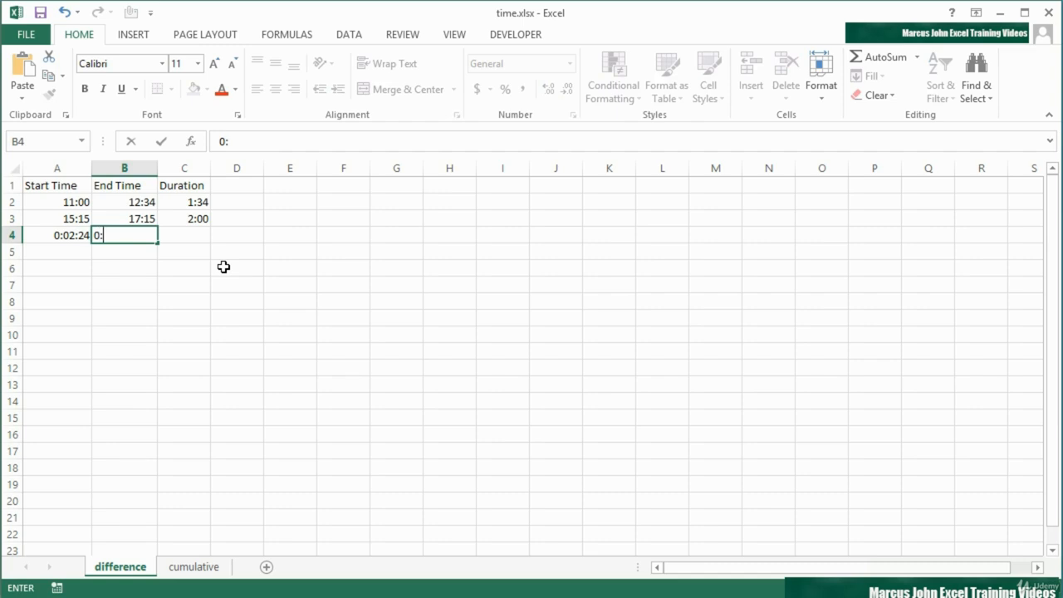
text(3:28)
key(Tab)
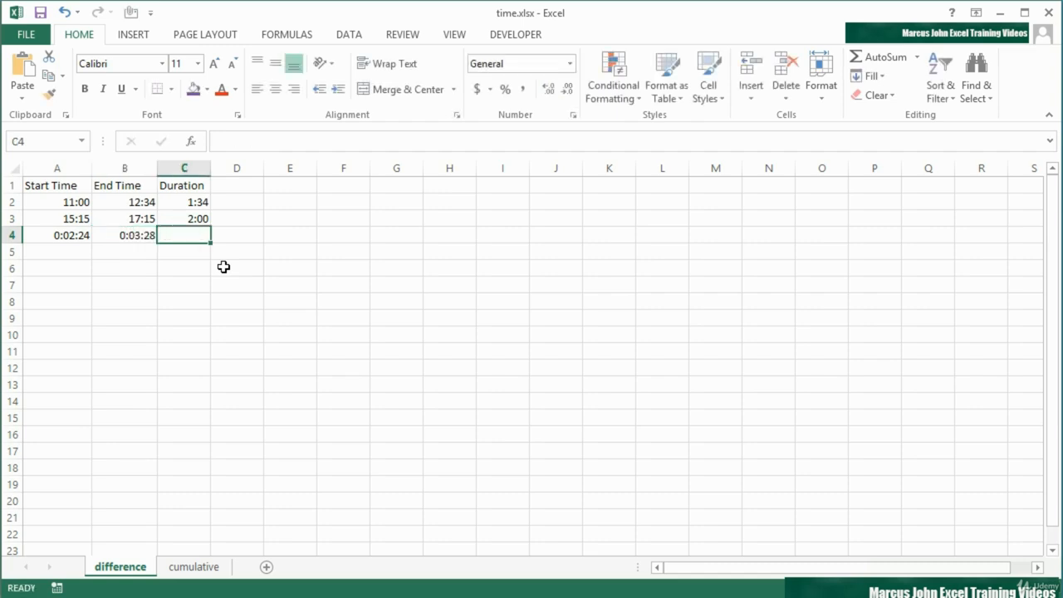
Copy the duration formula down to row 4 with the fill handle.
click(206, 218)
drag(211, 228, 210, 242)
click(199, 237)
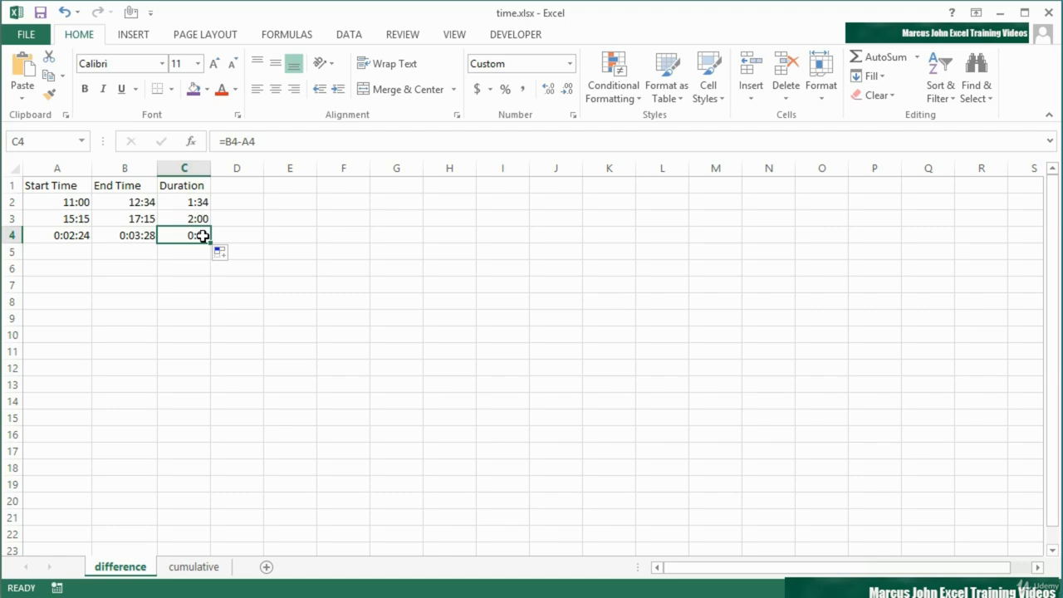
Format the row 4 duration cell with the custom h:mm:ss number format.
click(573, 117)
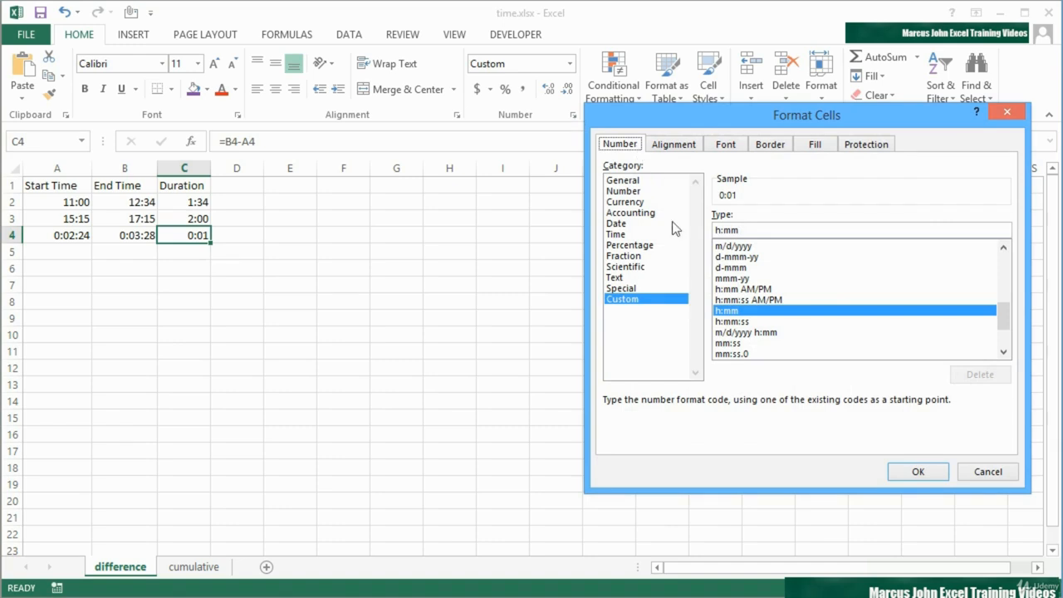
click(736, 321)
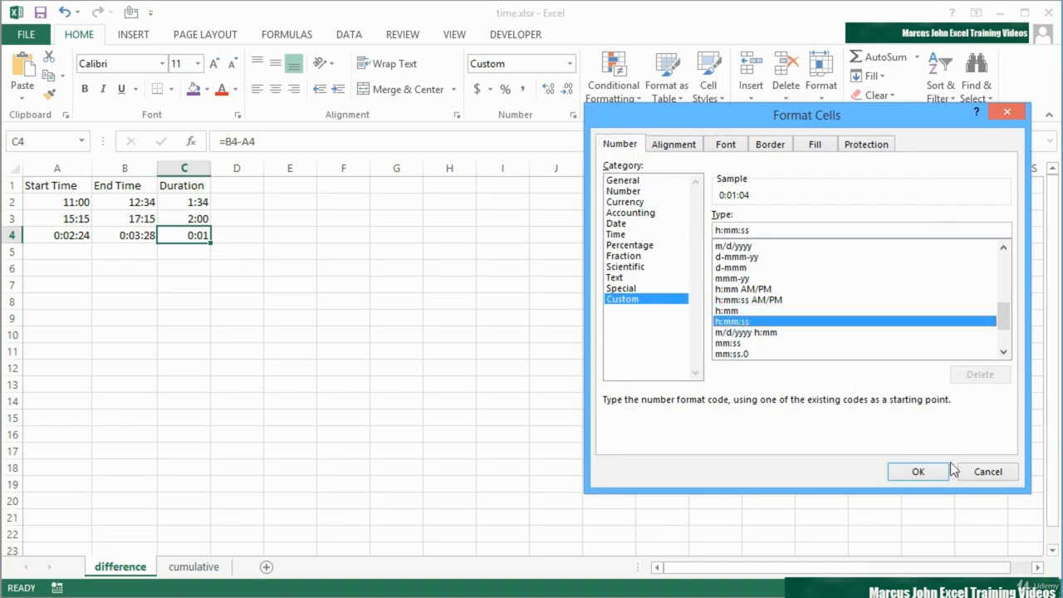
click(918, 472)
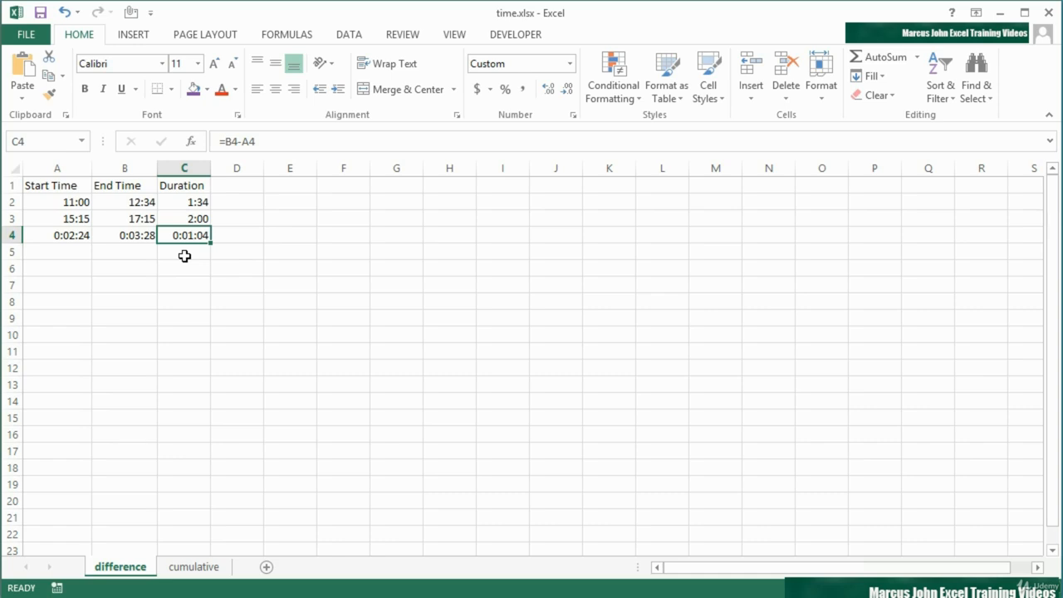
Inspect the underlying values of the start time and duration cells.
click(87, 204)
click(87, 218)
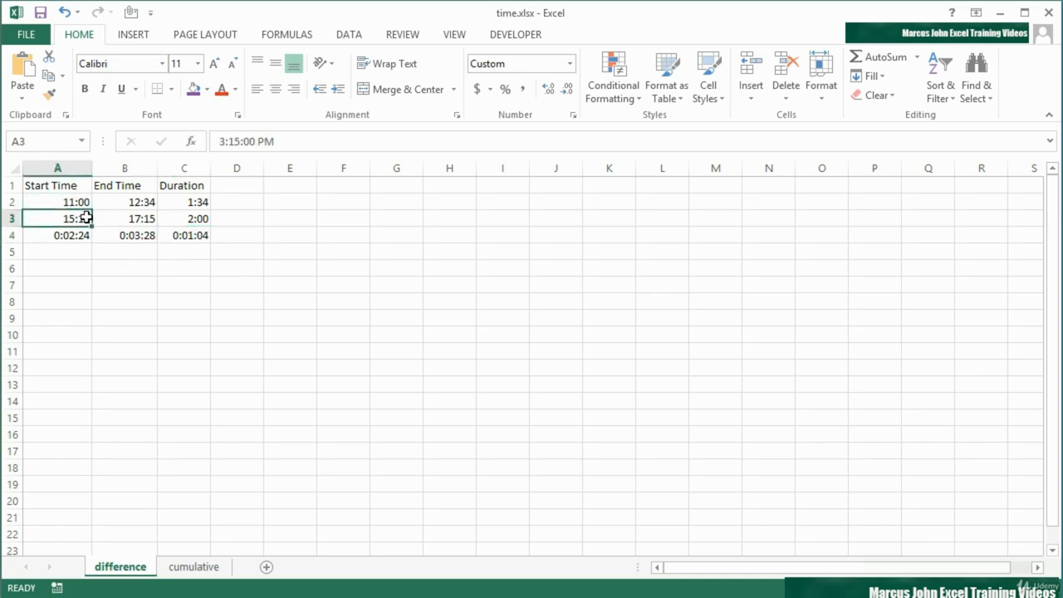
click(190, 203)
click(190, 215)
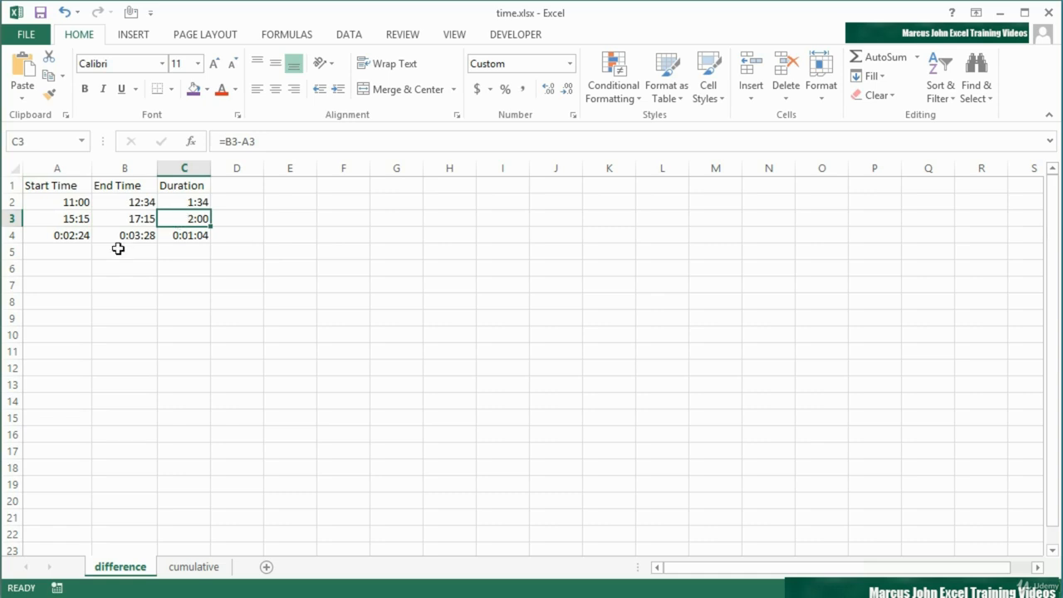
click(76, 238)
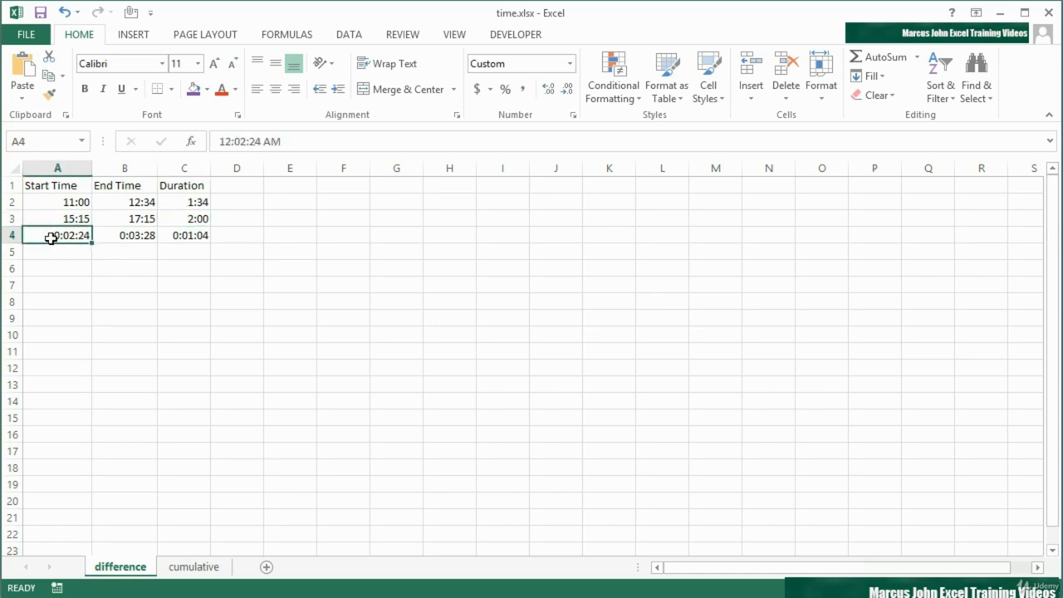
Inspect the end time and duration cells in row 4.
click(129, 236)
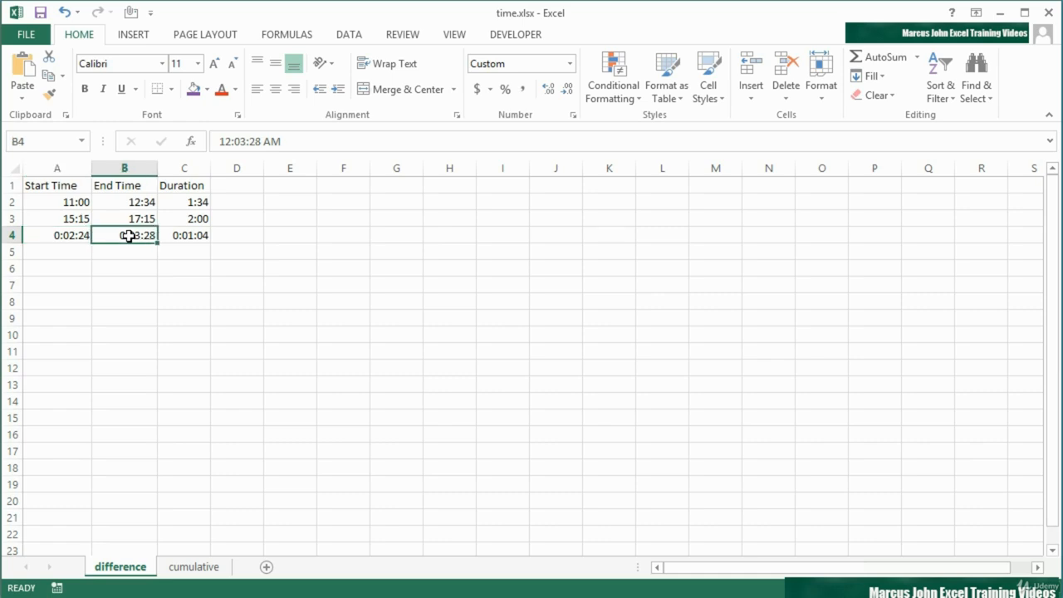
click(195, 237)
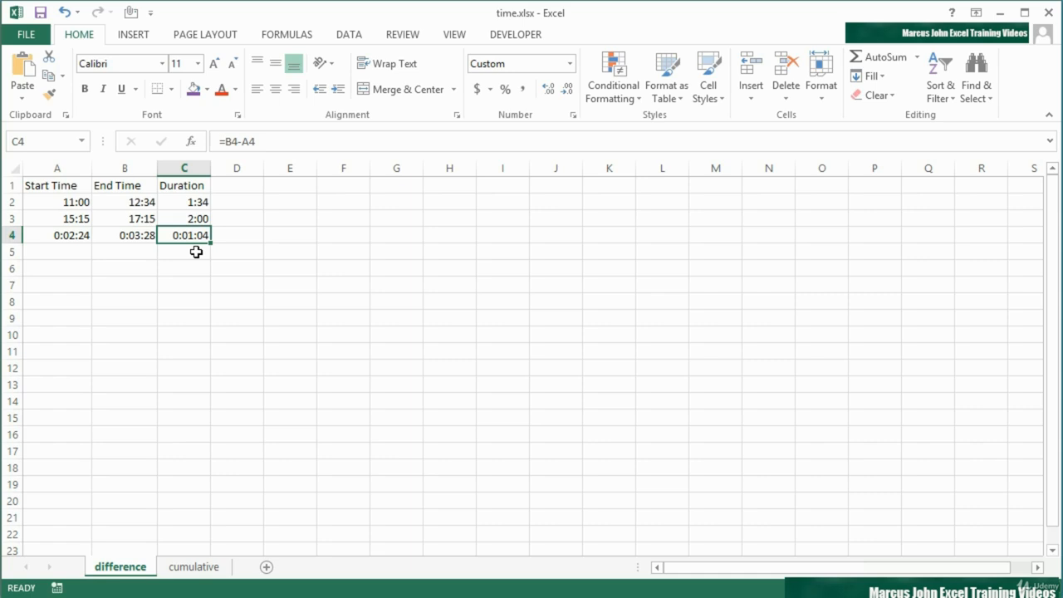
key(ctrl+z)
Enter 7/1/2013 18:00 as the start date-time in A9 and widen columns A and B to fit.
click(75, 318)
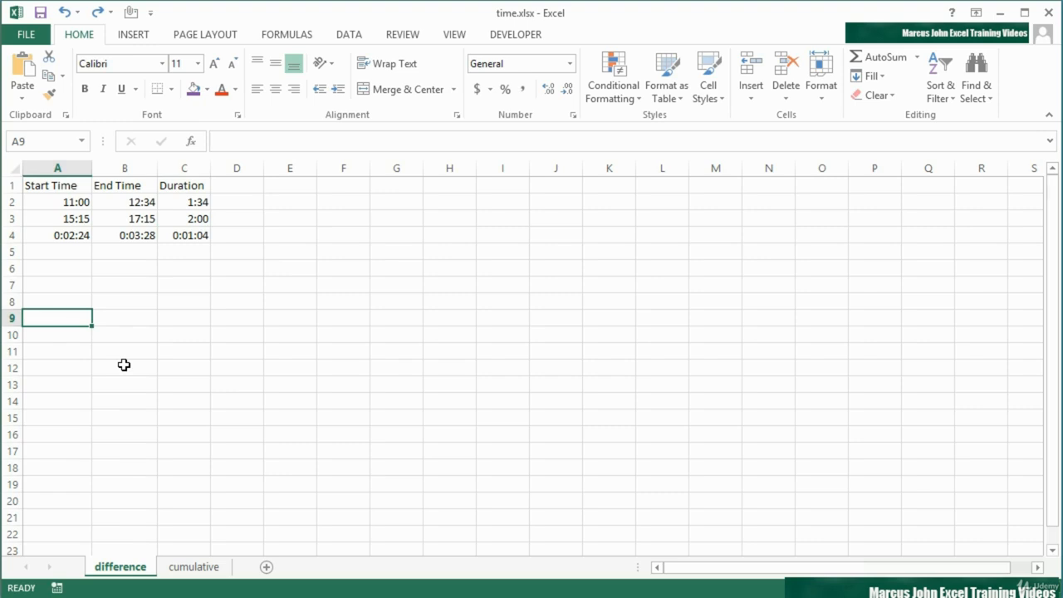
text(7)
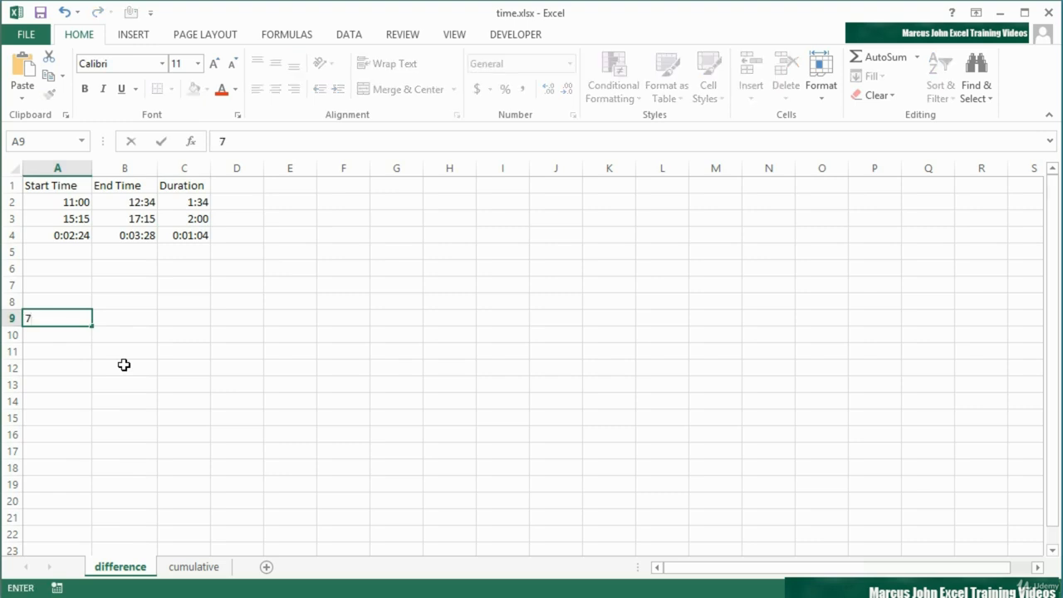
text(/1/2013 )
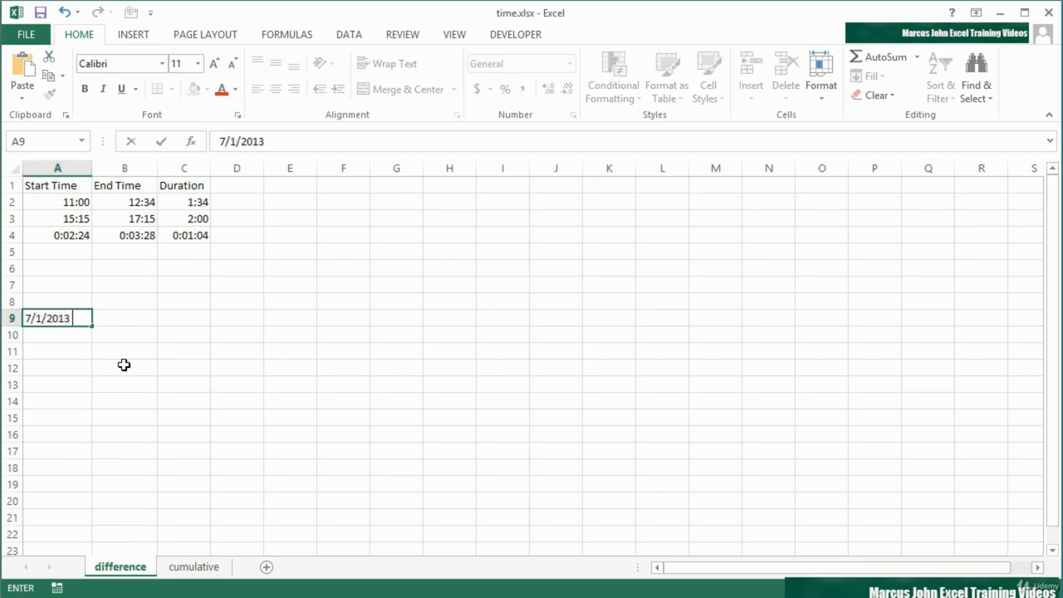
text(18:00)
key(Tab)
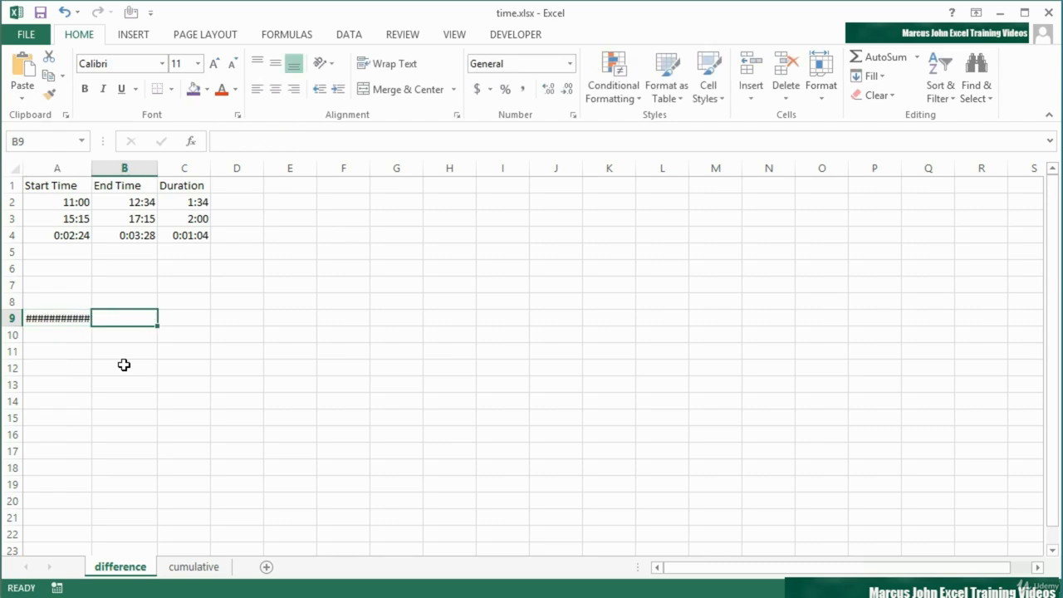
drag(92, 175, 126, 175)
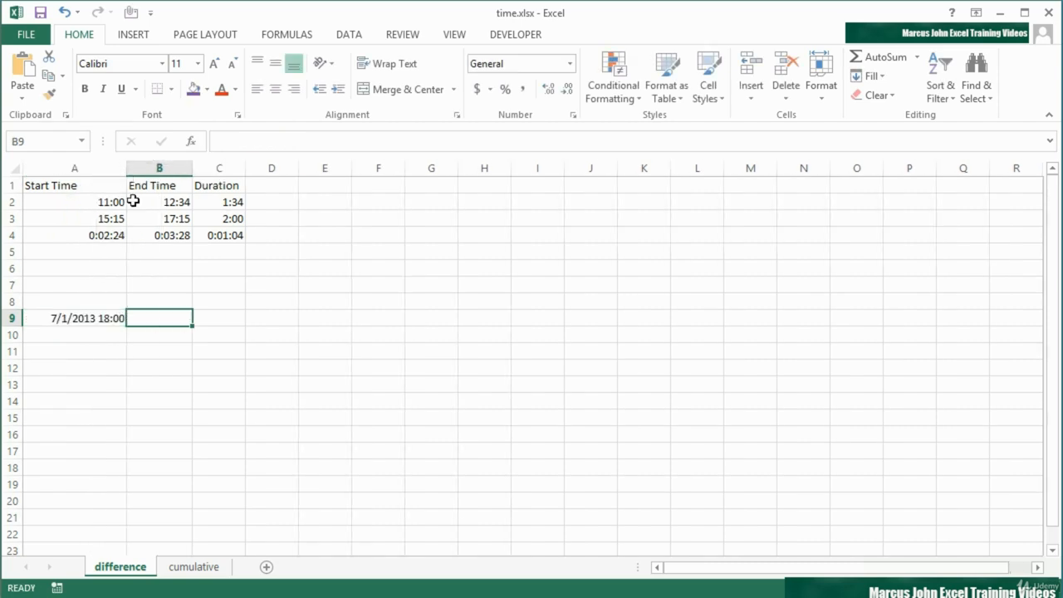
drag(192, 171, 232, 171)
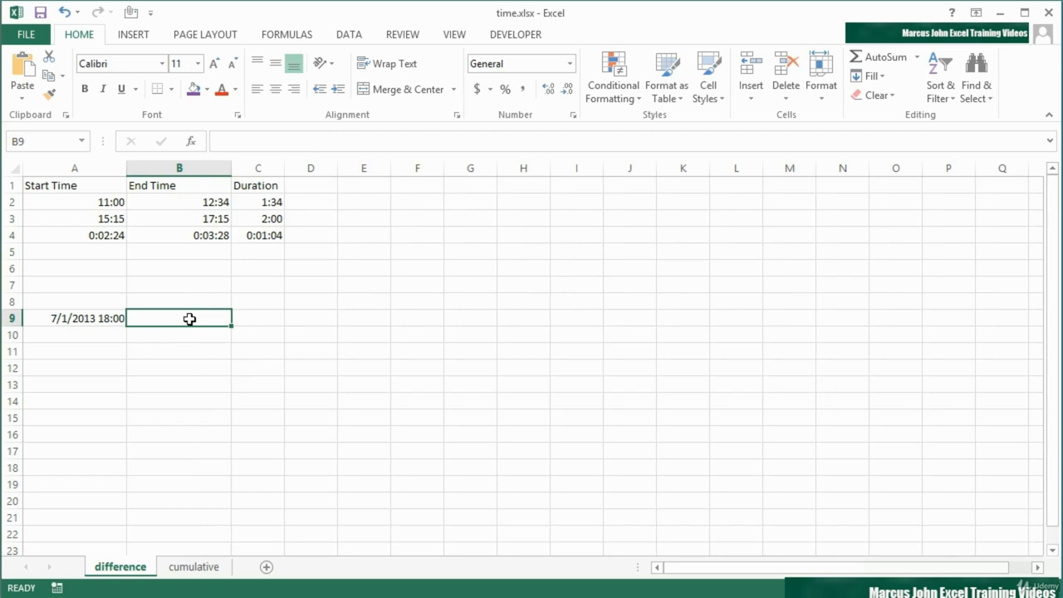
Enter 7/2/2013 8:00 as the end date-time in B9.
text(7/)
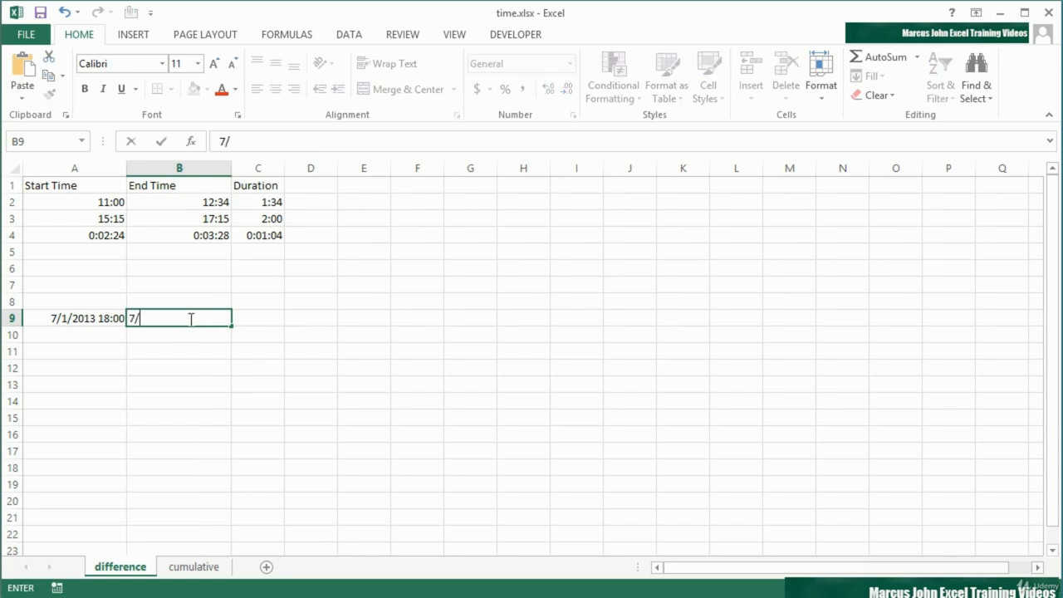
text(2/2013 8:00)
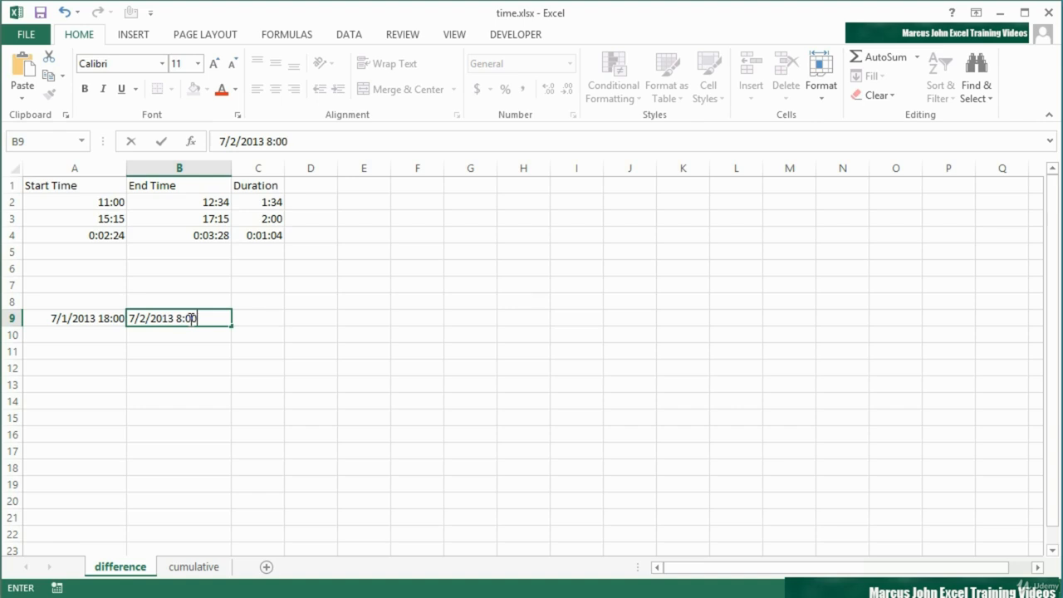
Enter the duration formula =B9-A9 in C9.
click(255, 318)
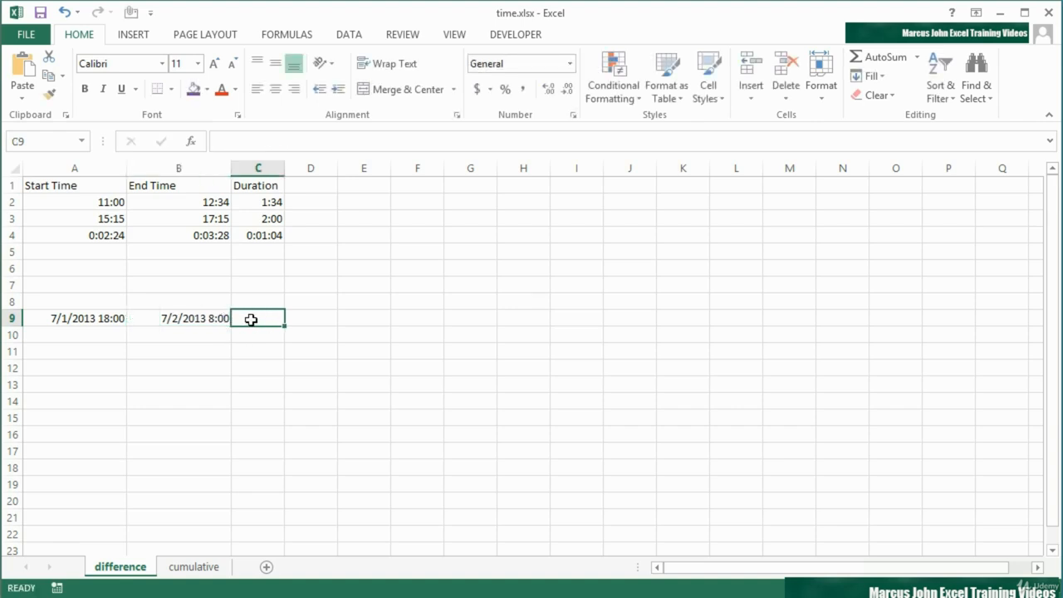
text(=)
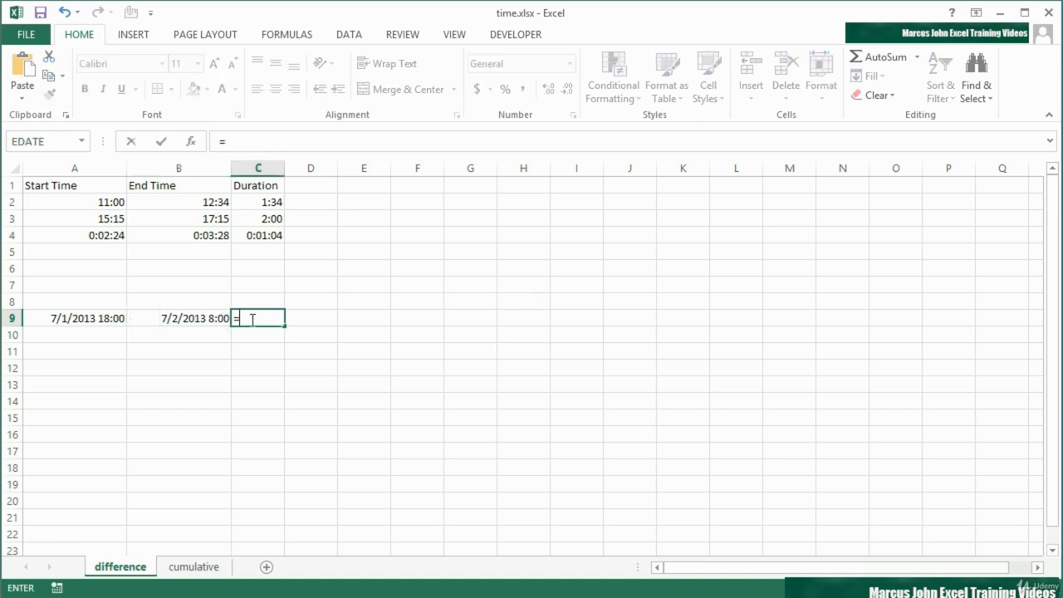
key(Left)
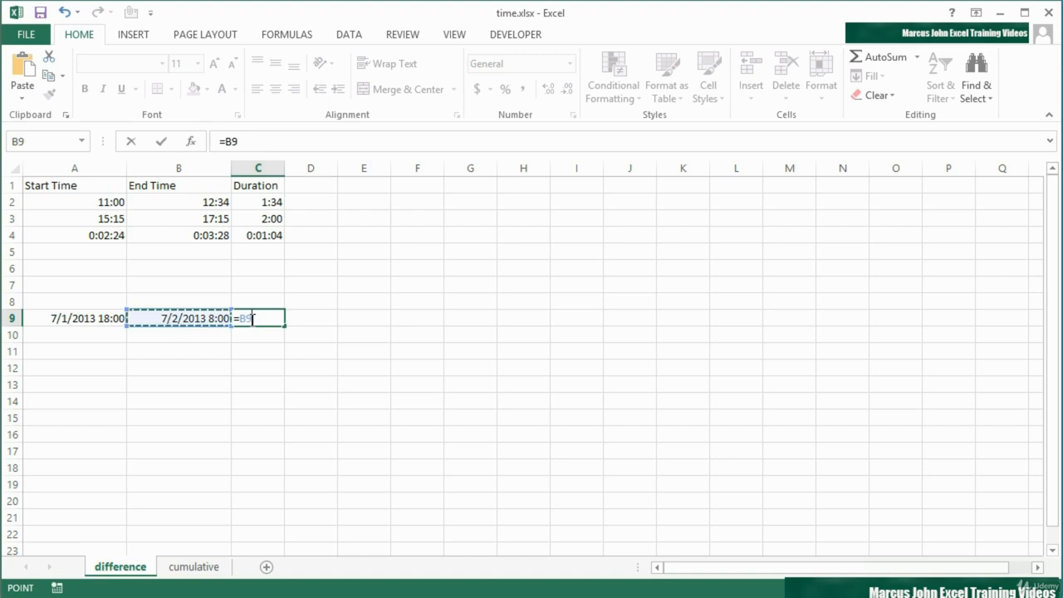
text(-)
key(Left)
key(Left)
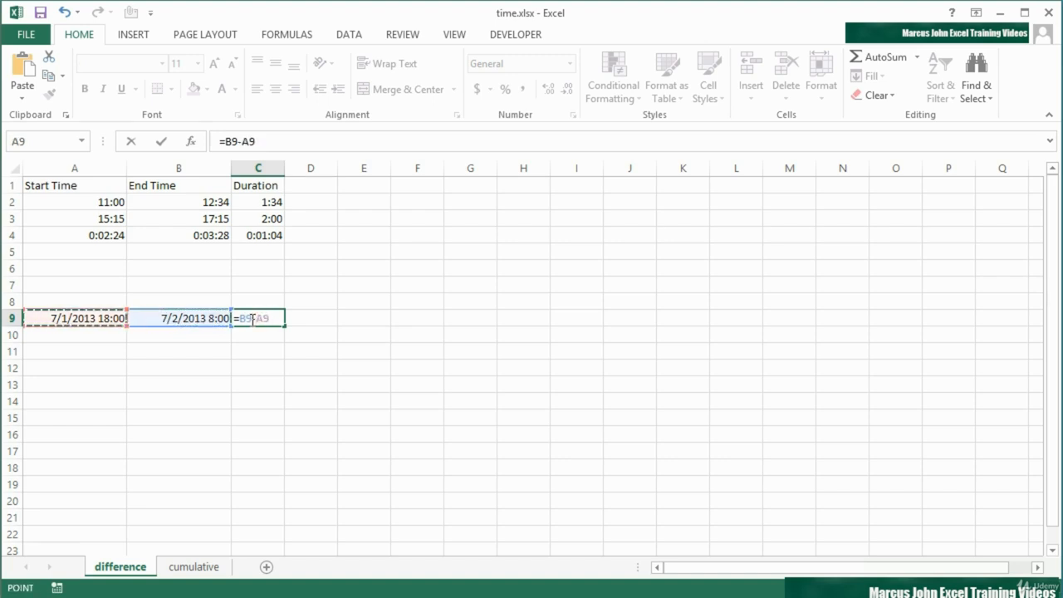
key(Return)
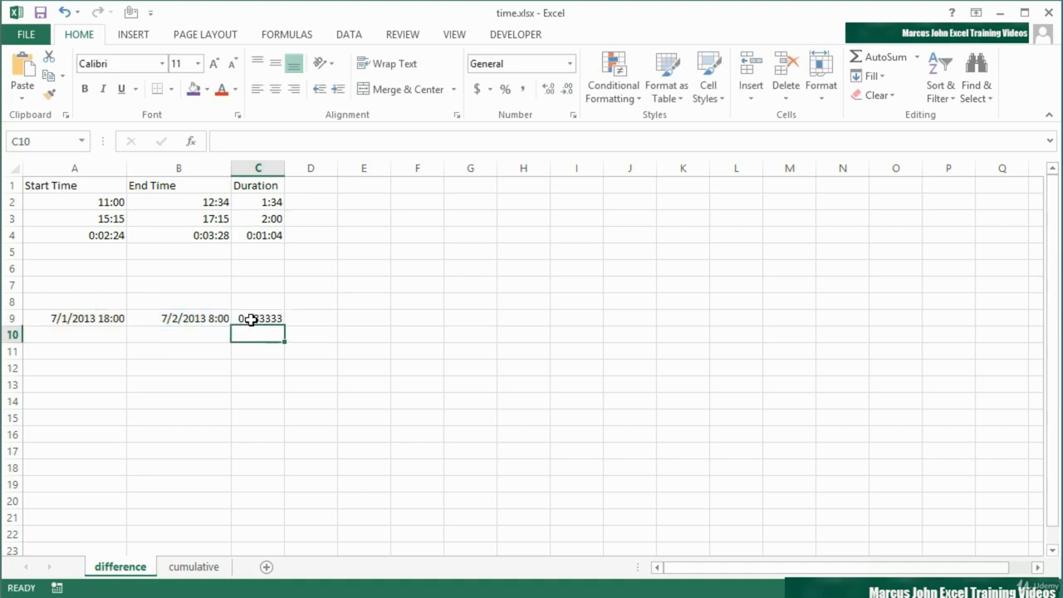
Apply the Time number format to the duration in C9.
click(251, 320)
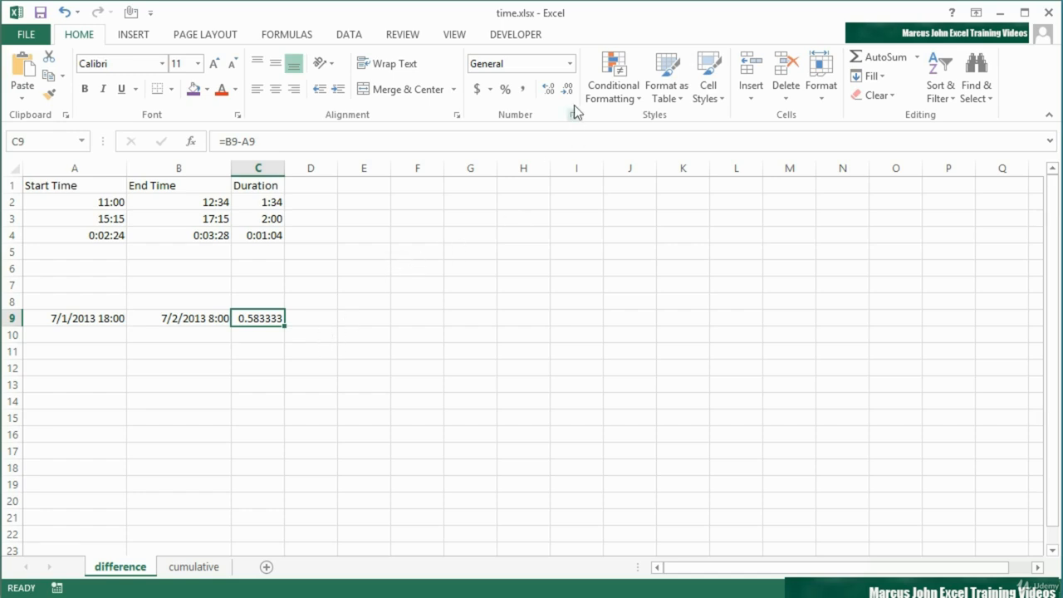
click(569, 64)
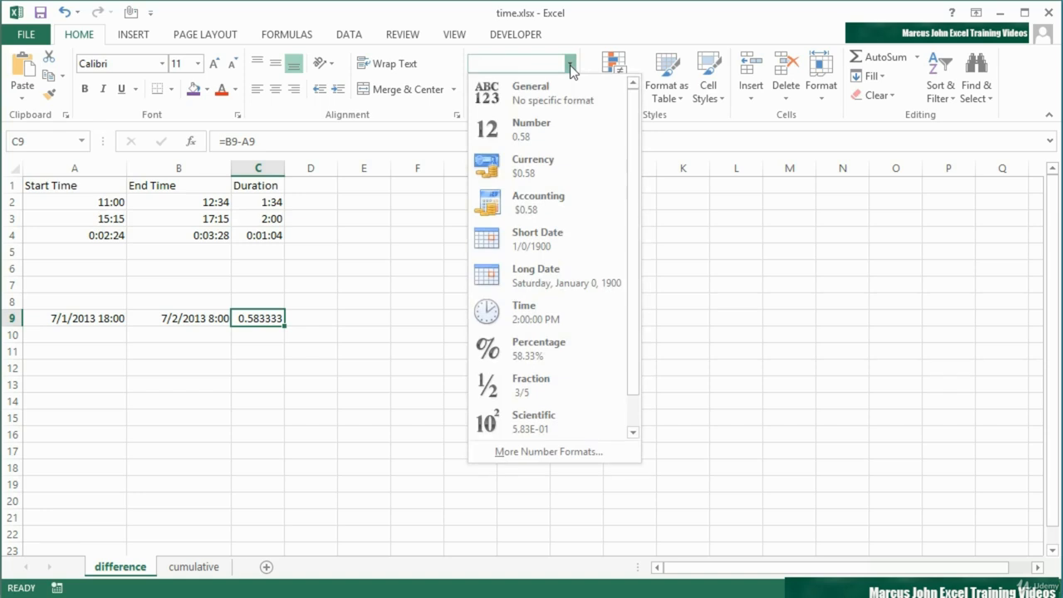
click(538, 308)
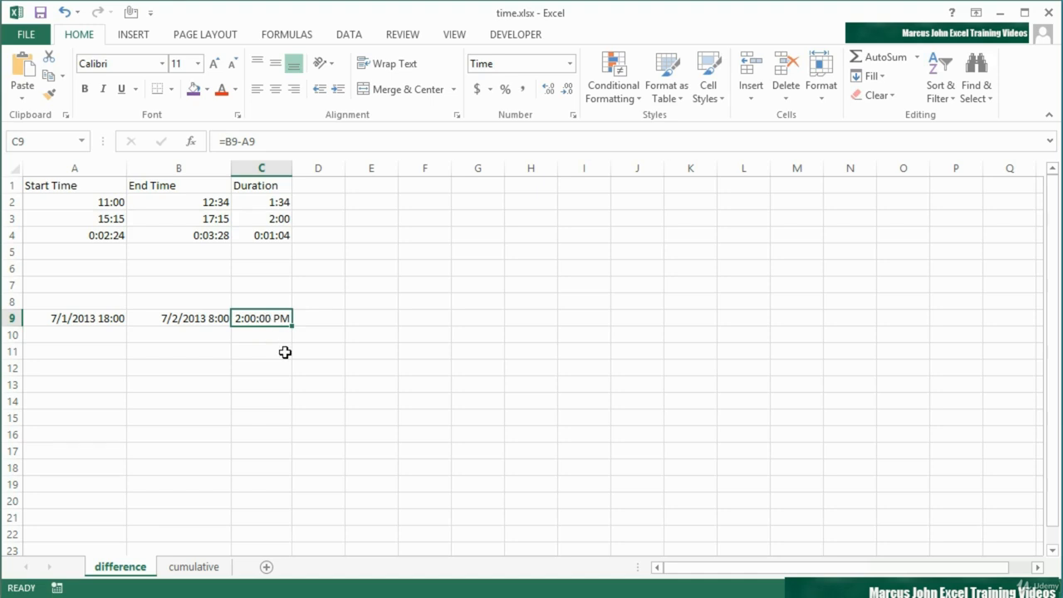
Format the C9 duration with the custom h:mm:ss number format.
click(574, 115)
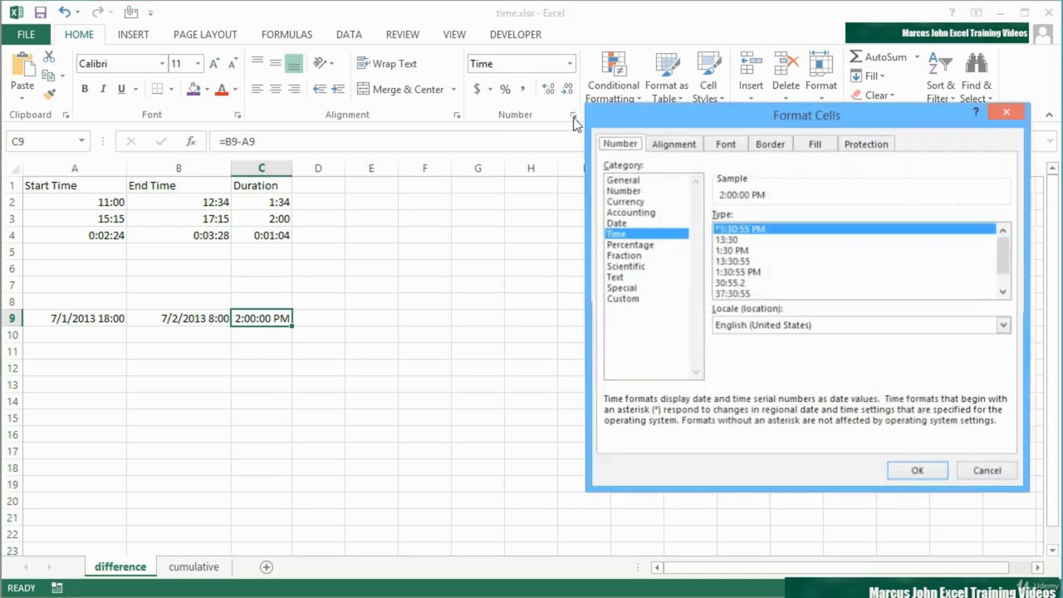
click(634, 301)
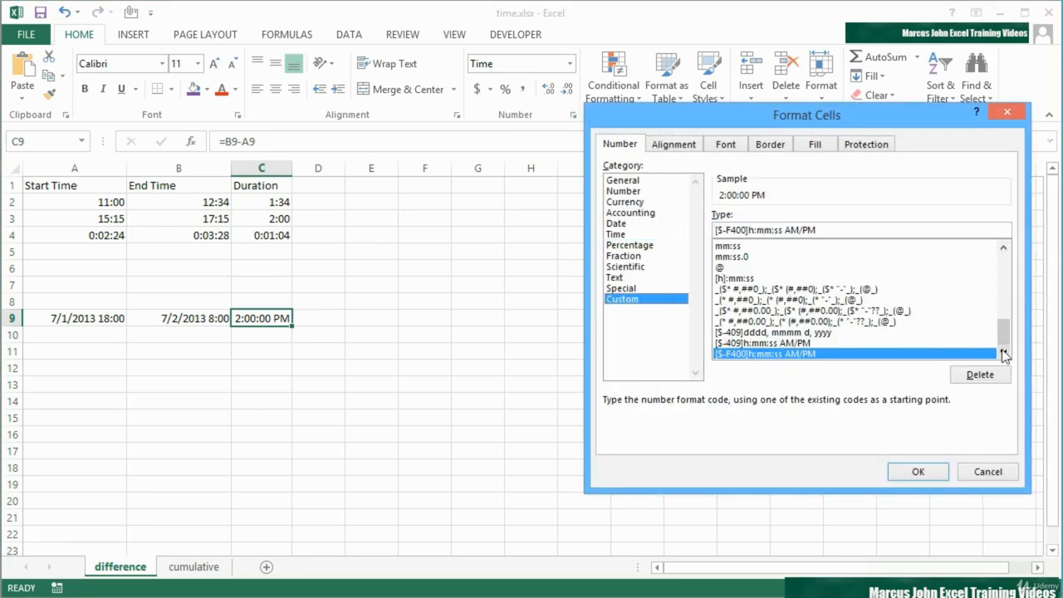
click(1004, 247)
click(1004, 247)
click(1003, 248)
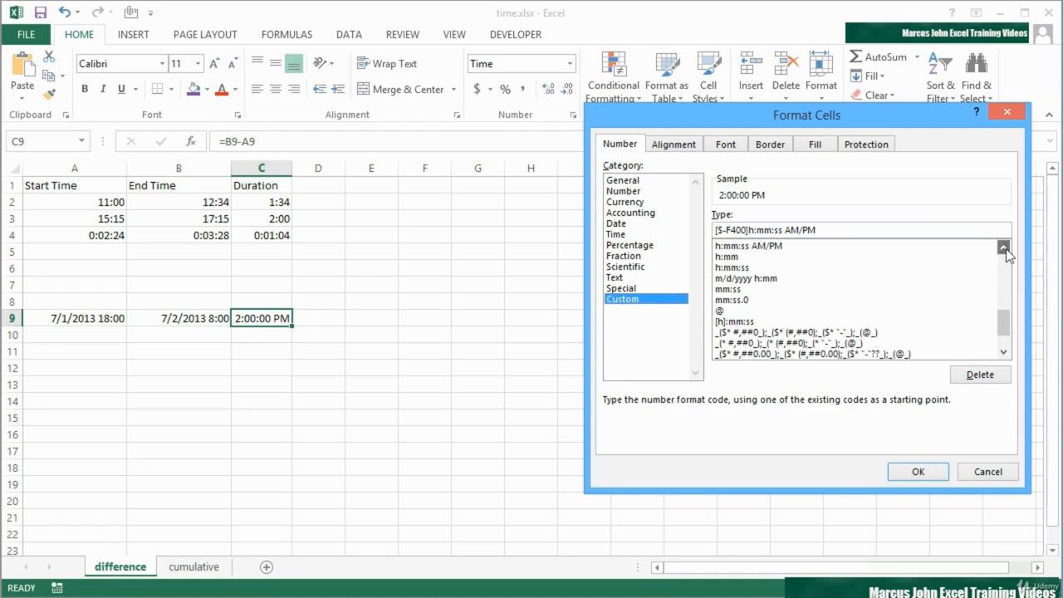
click(1003, 247)
click(731, 279)
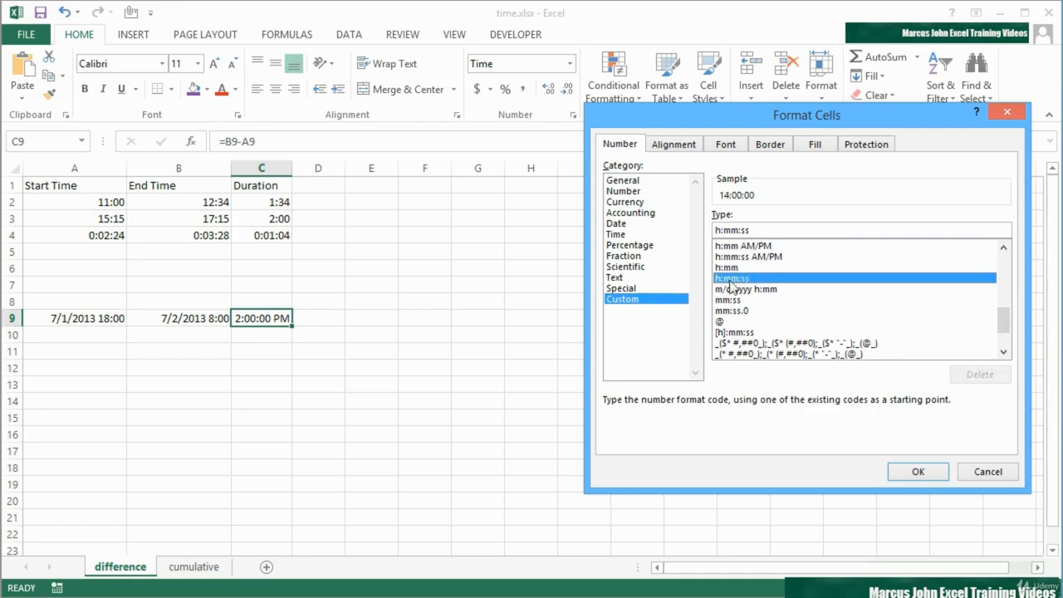
click(929, 471)
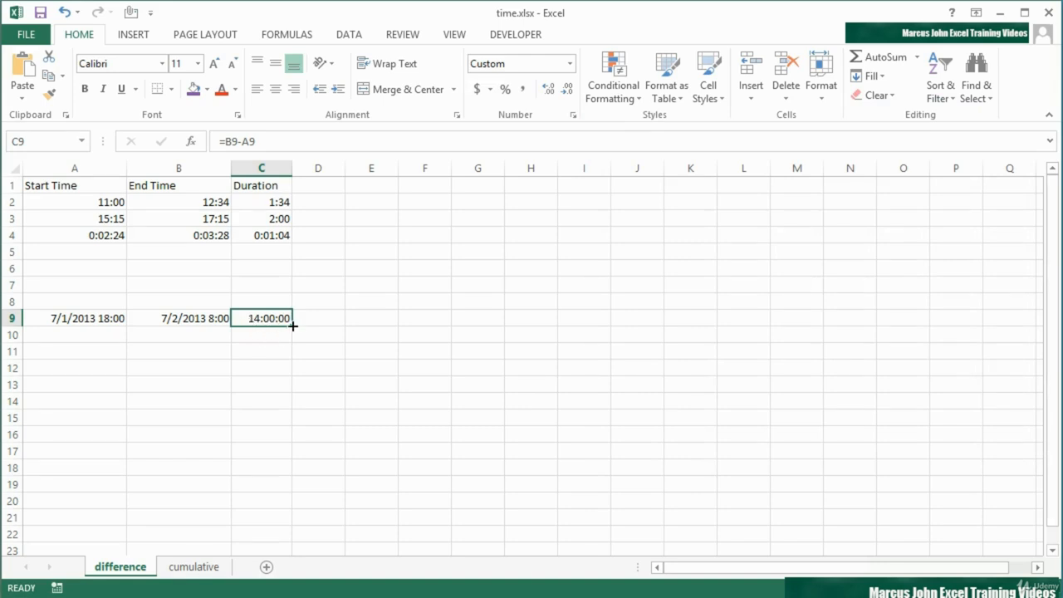
Change the end time in B9 to 7/2/2013 8:15.
click(190, 319)
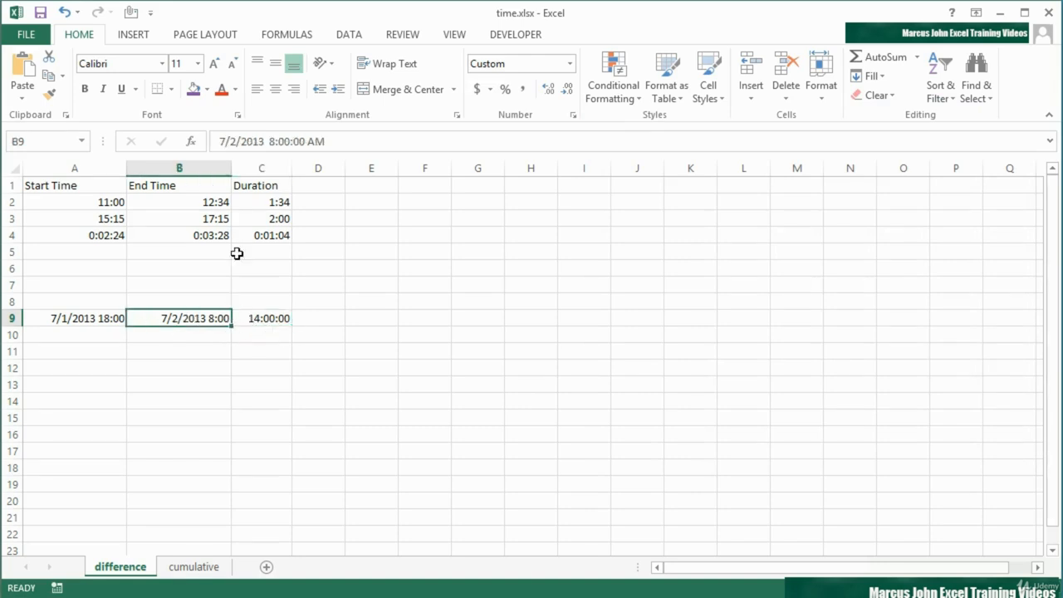
click(292, 141)
key(BackSpace)
key(BackSpace)
text(1)
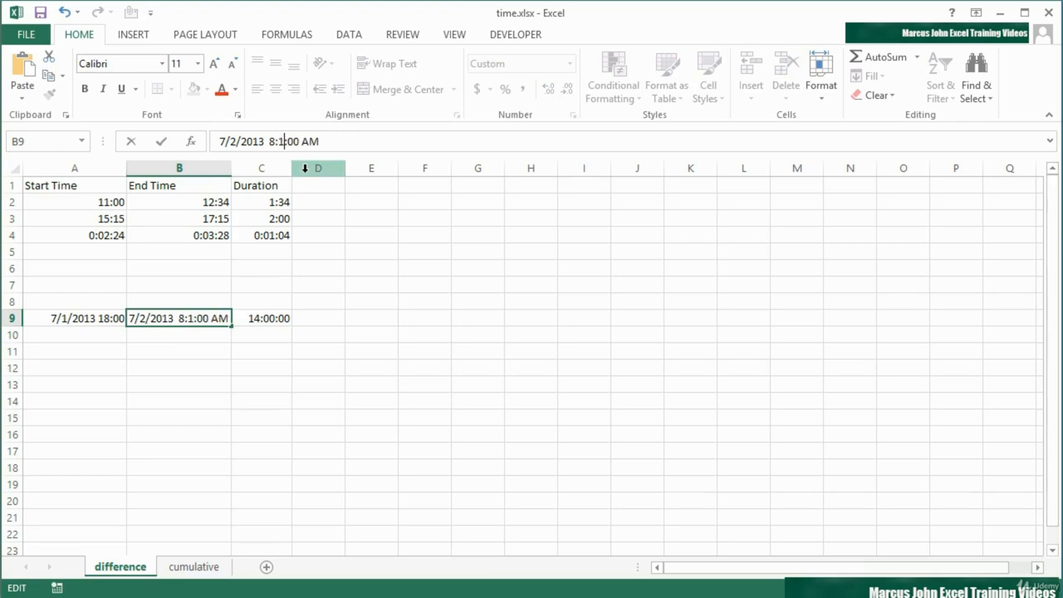
text(5)
key(Return)
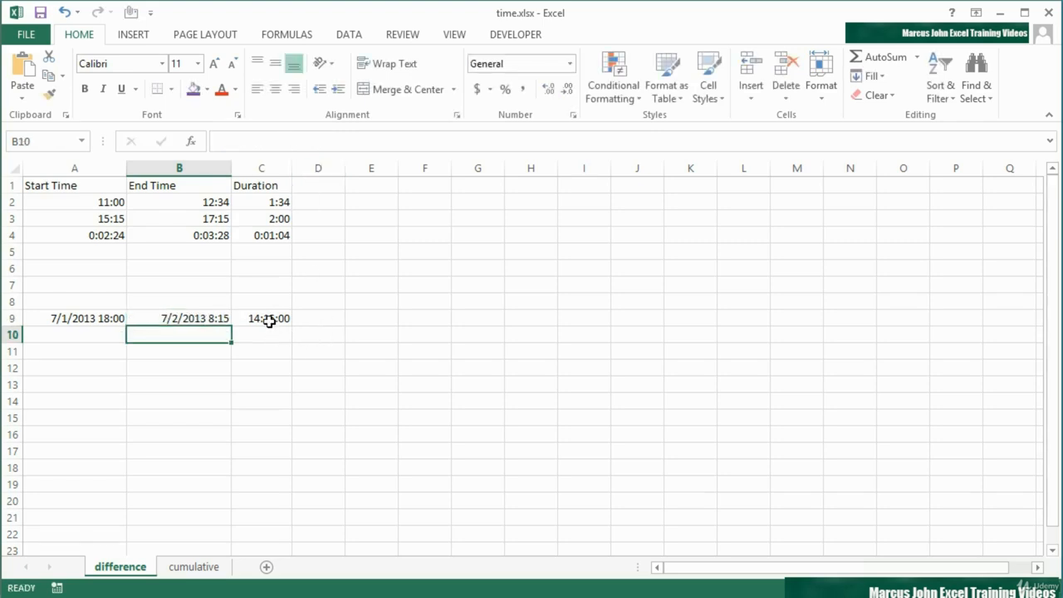
Open the cumulative sheet and copy the Total formula from C2 down to C10.
click(269, 322)
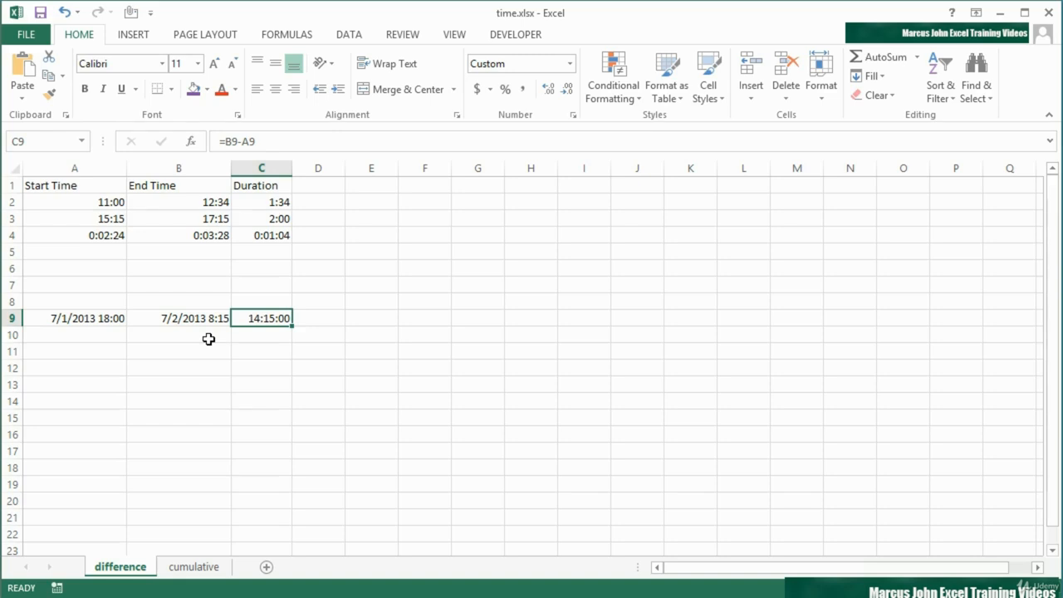
click(194, 567)
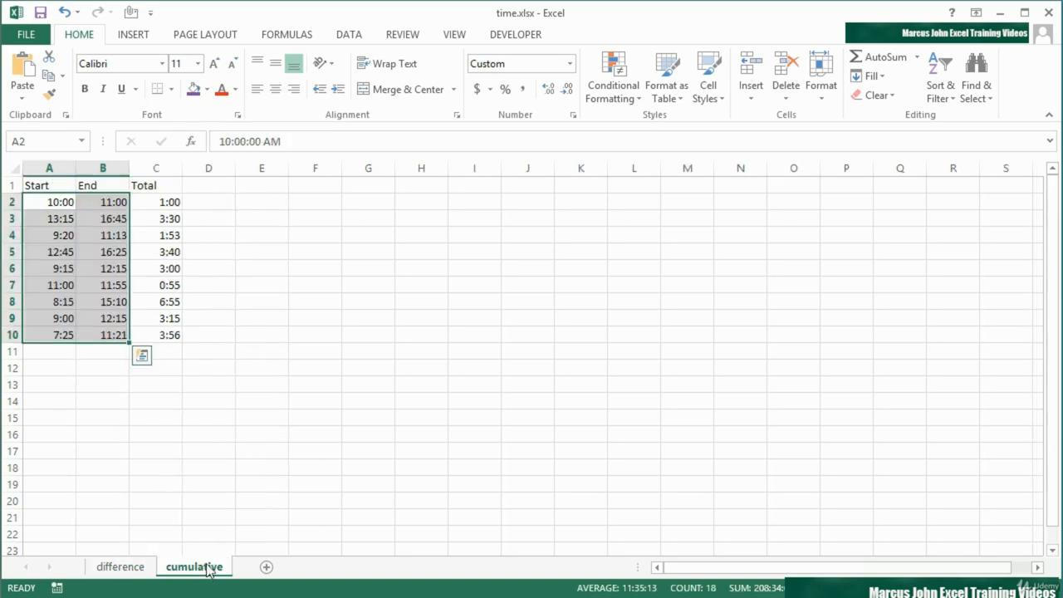
click(65, 204)
click(84, 204)
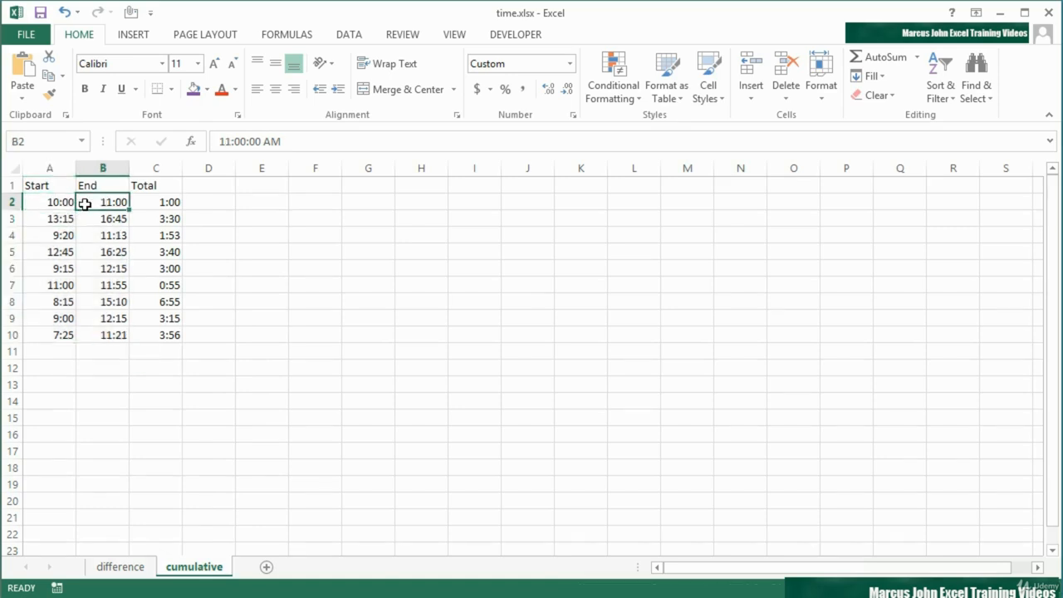
click(162, 204)
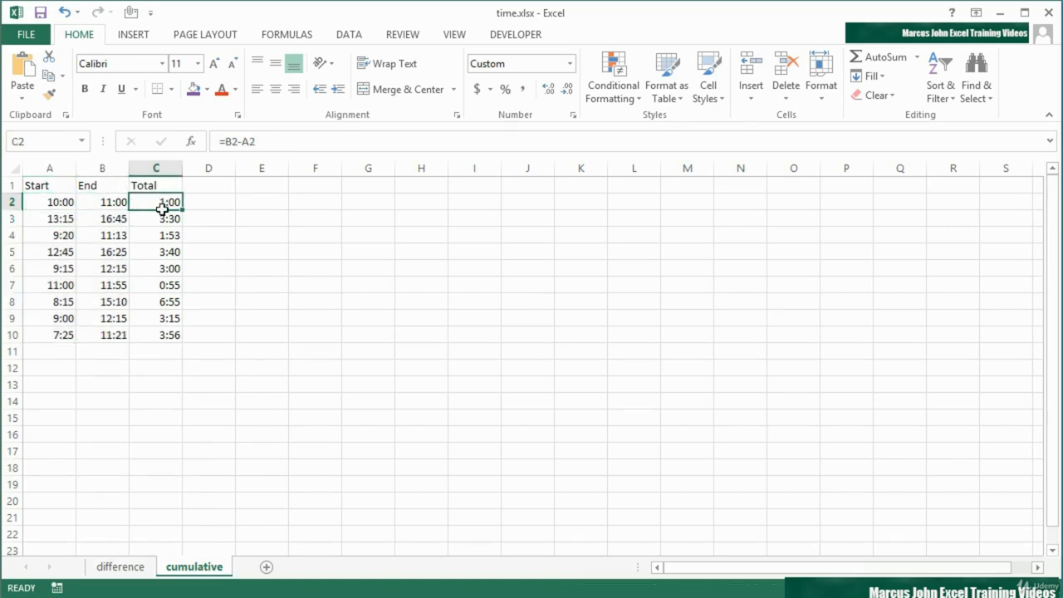
drag(162, 209, 169, 333)
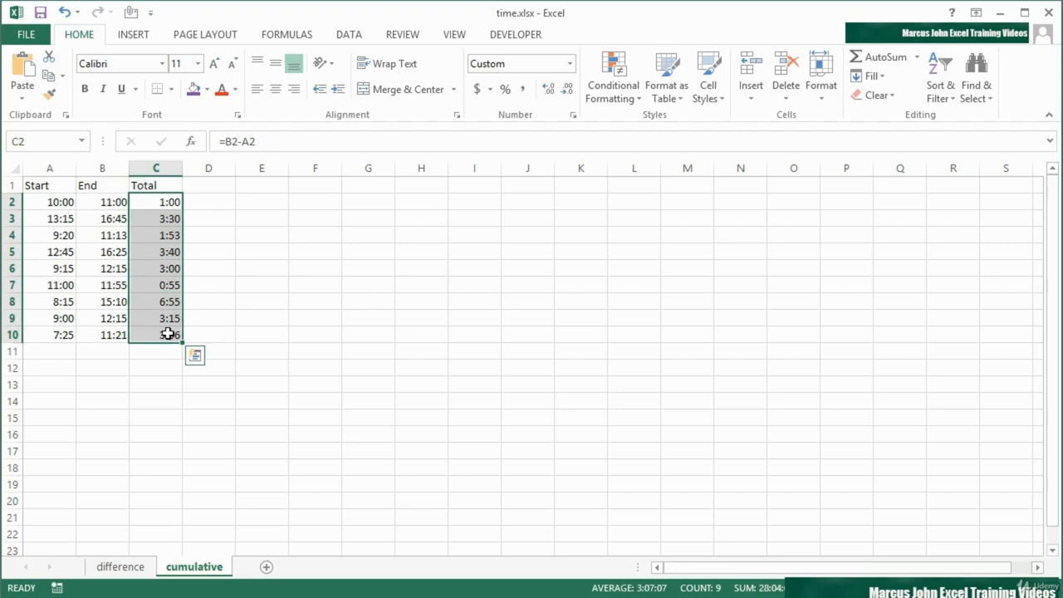
Total the durations in C12 with =SUM(C2:C10).
click(176, 370)
text(=)
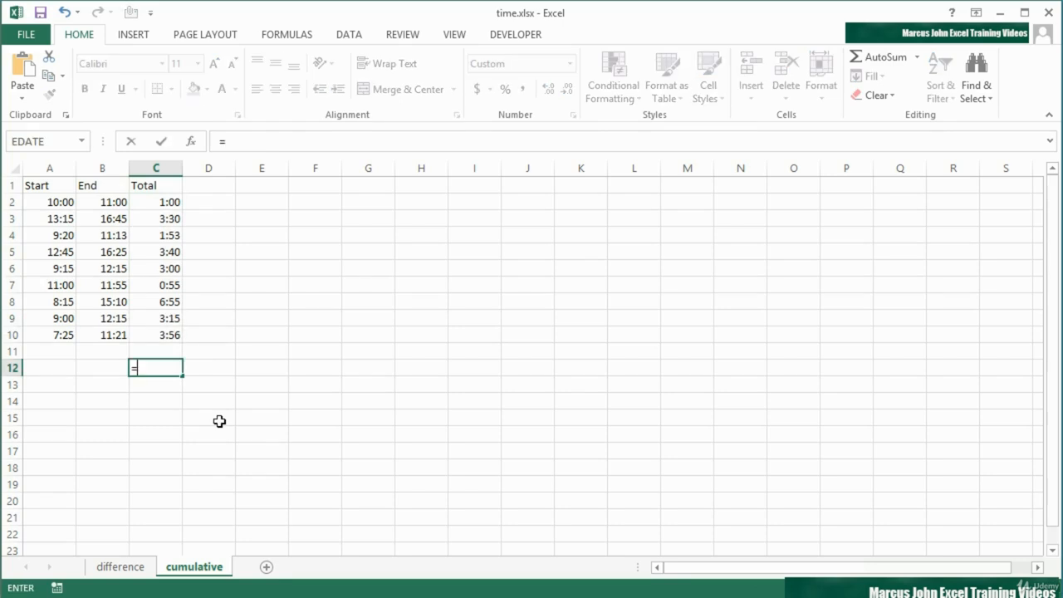
text(sum()
key(Up)
key(Up)
key(shift+Up)
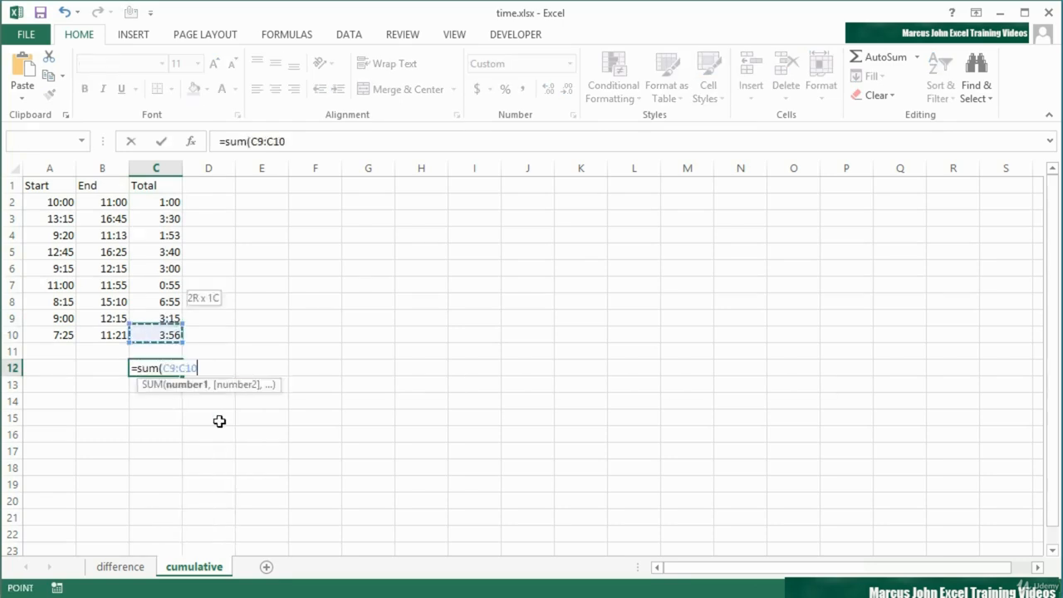
key(shift+Up)
key(shift+Up)
key(shift+Up)
key(shift+Up)
key(shift+Up)
key(shift+Up)
key(shift+Up)
text())
key(Return)
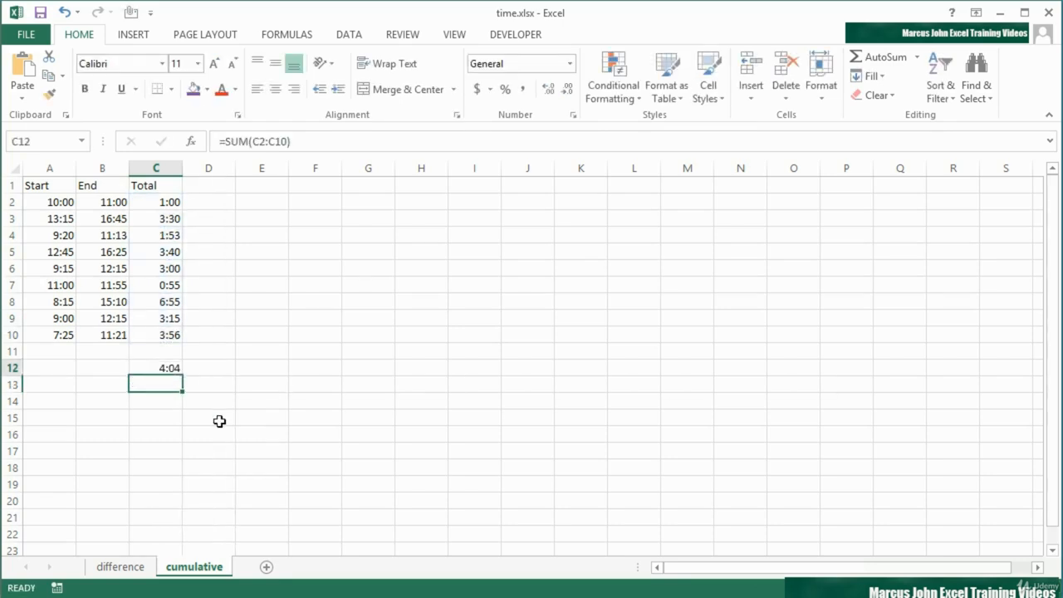
key(Up)
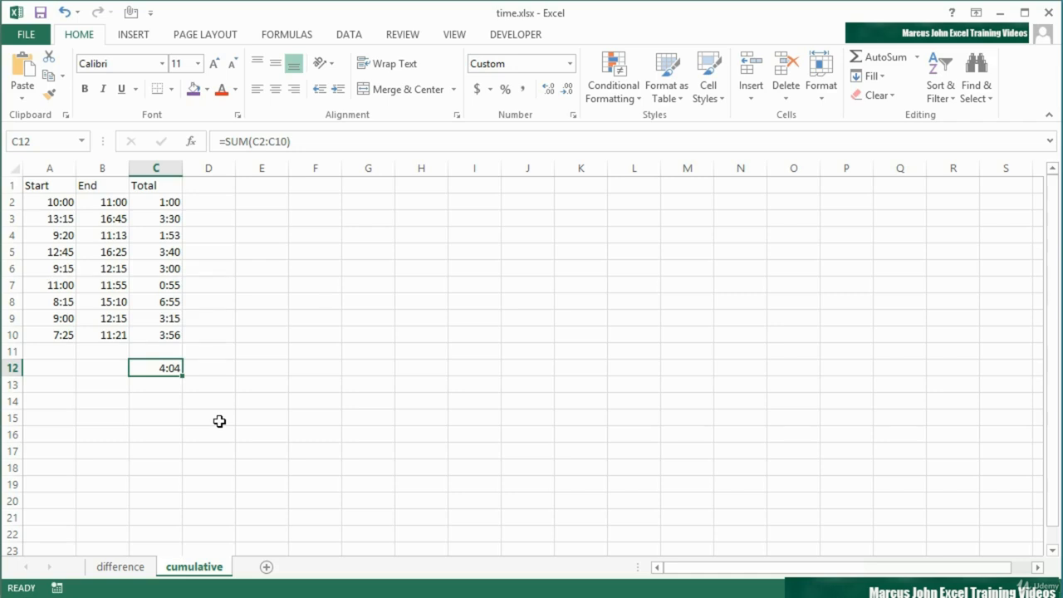
Format the total in C12 with the custom [h]:mm:ss number format so hours exceed 24.
drag(158, 203, 158, 329)
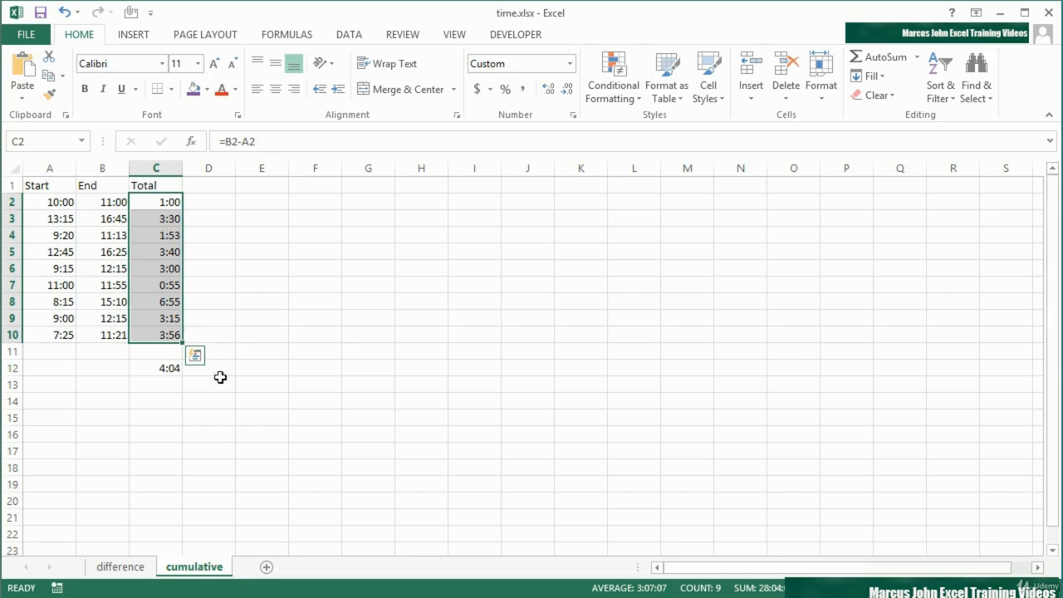
click(169, 373)
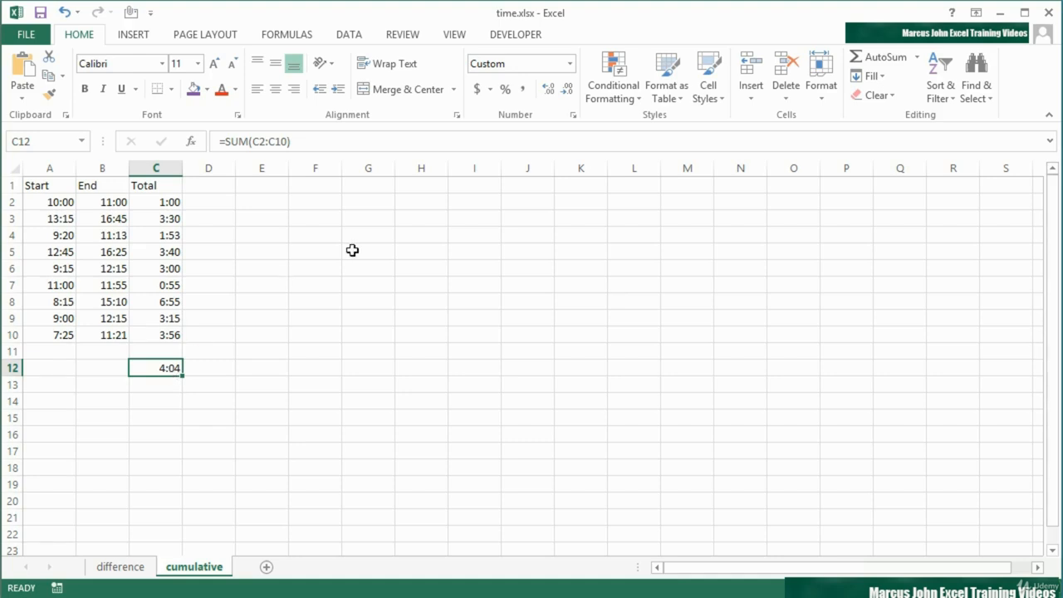
click(573, 115)
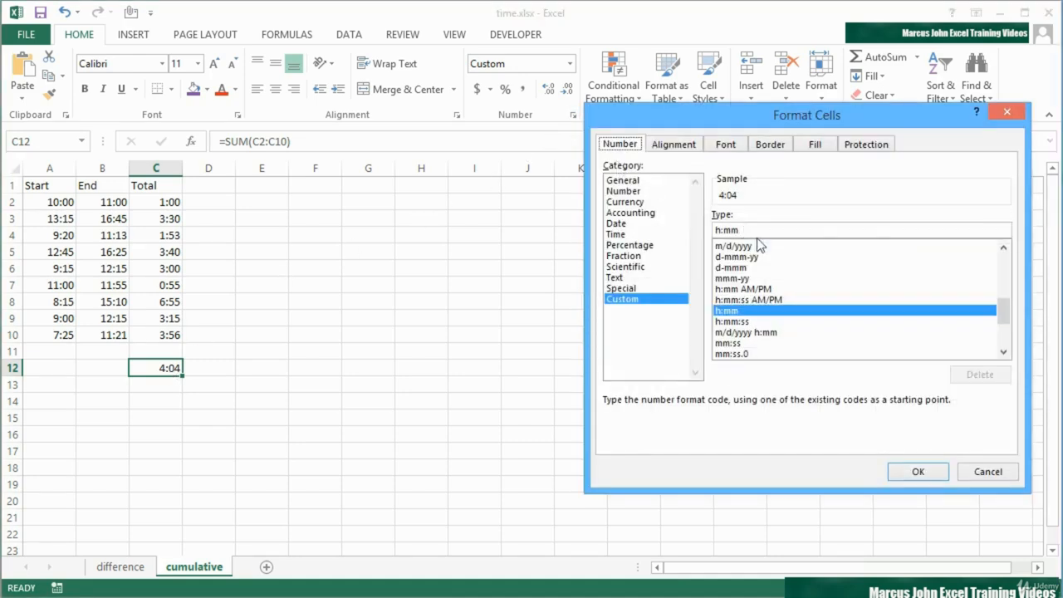
click(1004, 352)
click(1004, 353)
click(1004, 352)
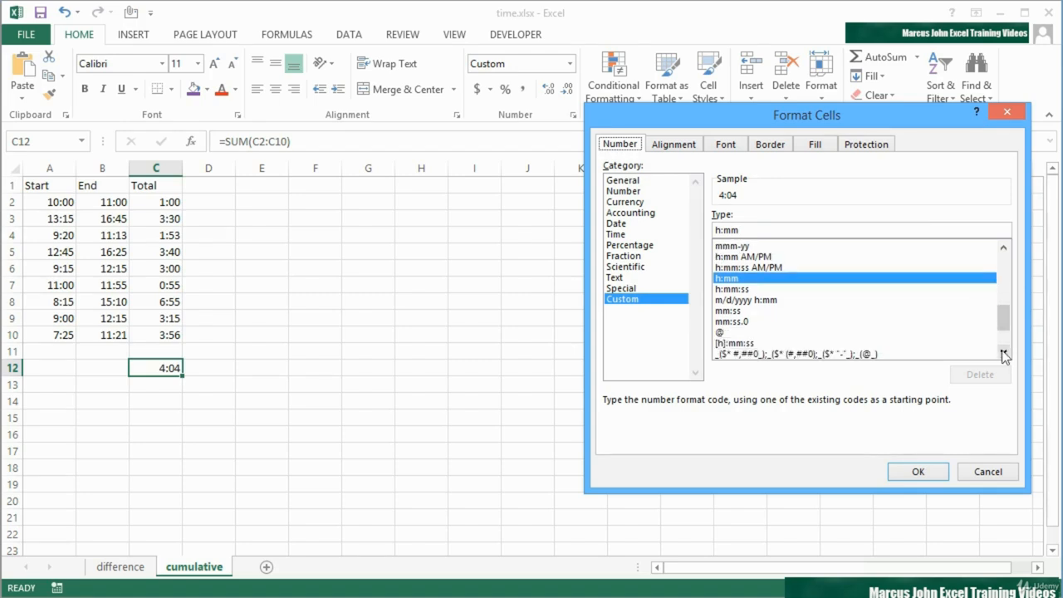
click(731, 344)
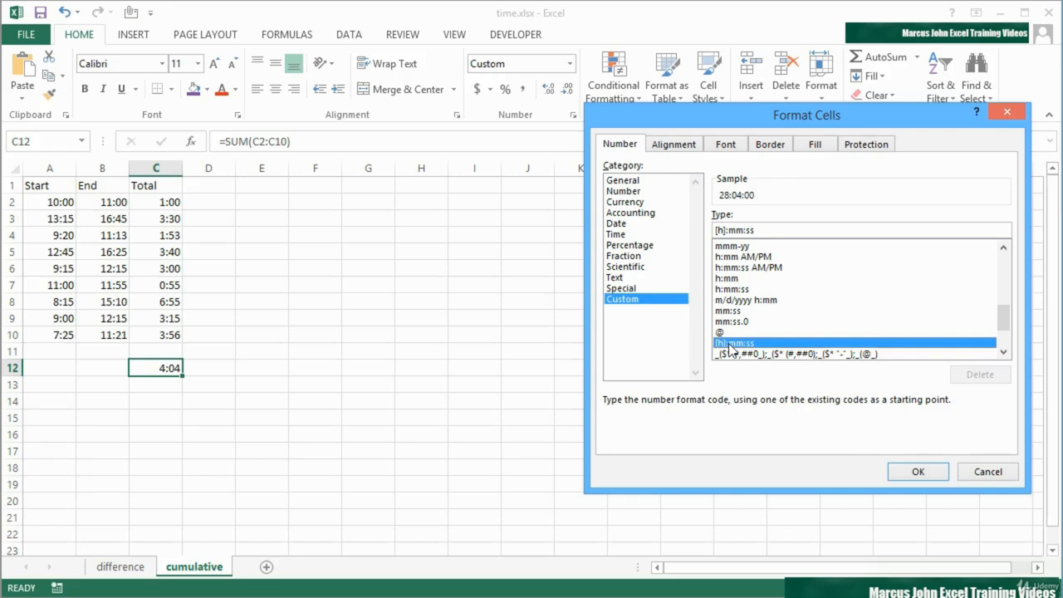
click(918, 471)
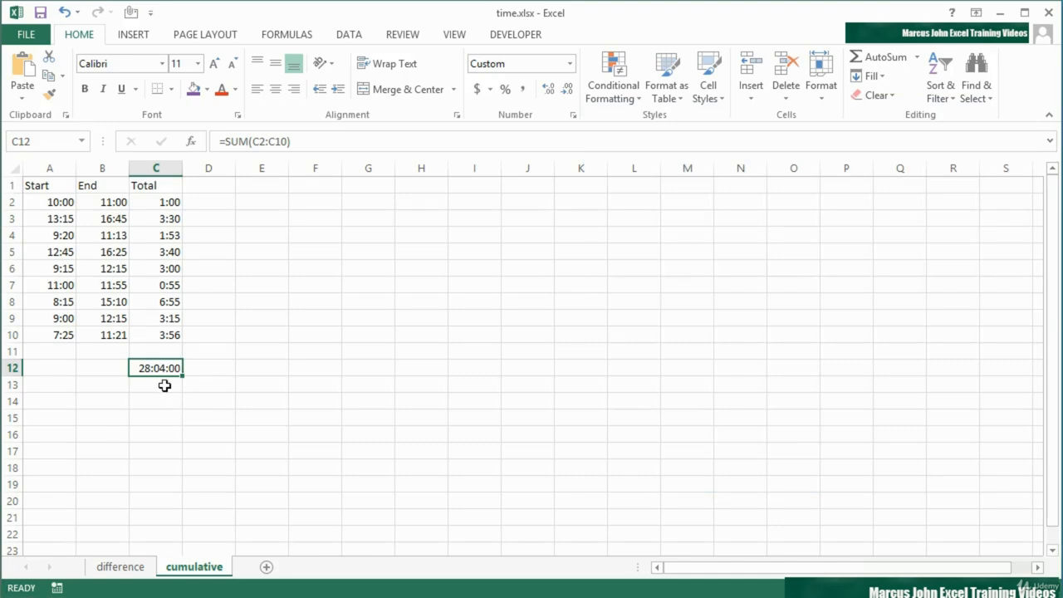